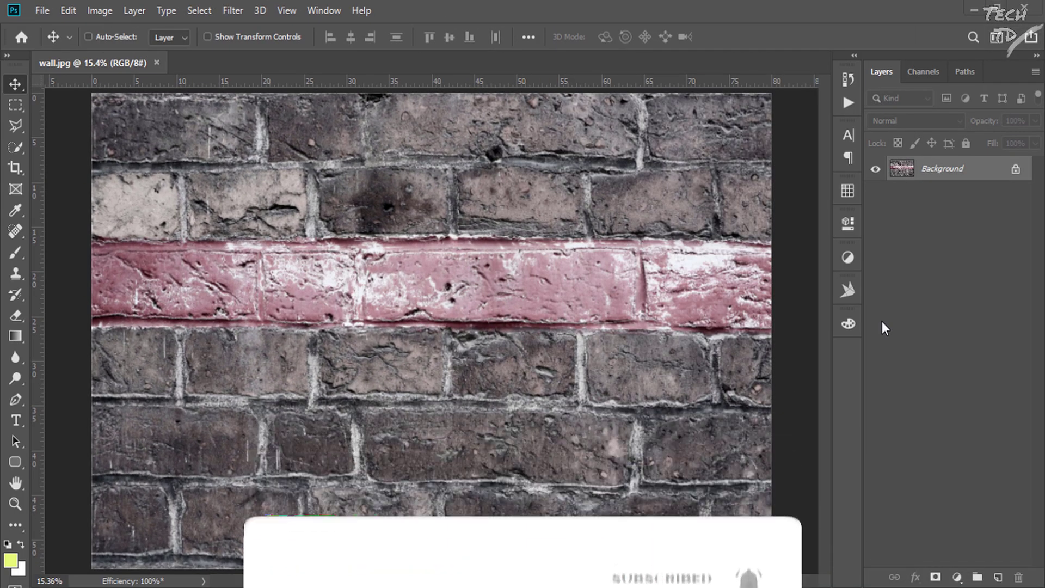
Unlock the brick wall Background layer so it becomes an editable Layer 0.
{"action": "left_click", "coordinate": [1015, 171]}
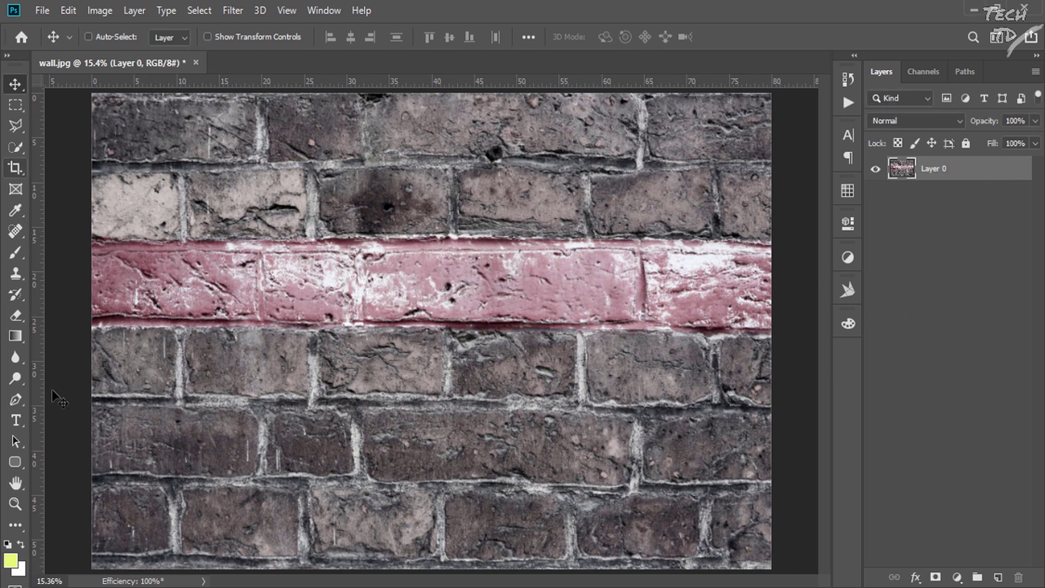
Add the text TECH TD on the pink brick stripe.
{"action": "left_click", "coordinate": [16, 420]}
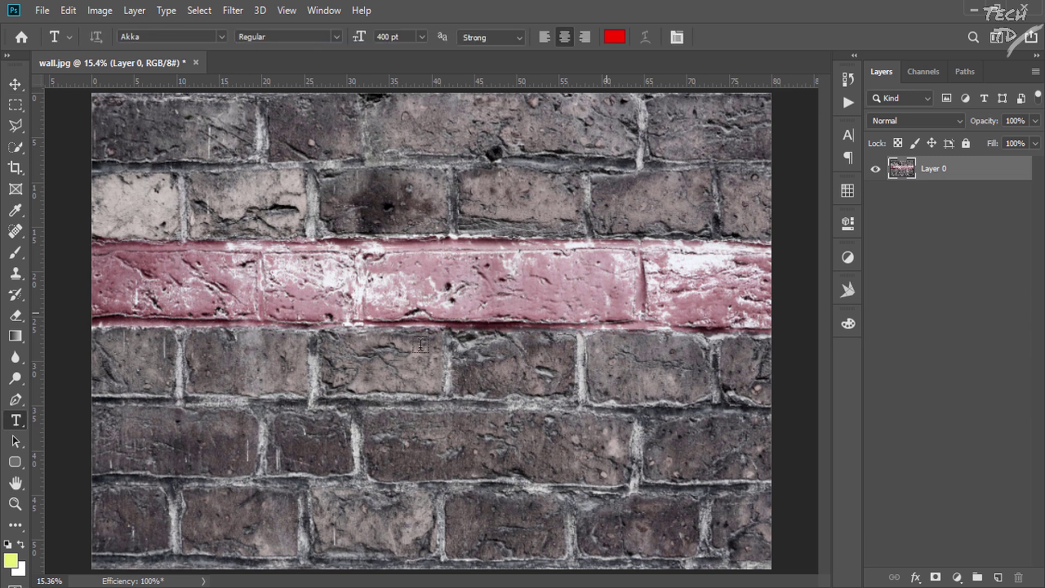
{"action": "left_click", "coordinate": [364, 333]}
{"action": "type", "text": "T"}
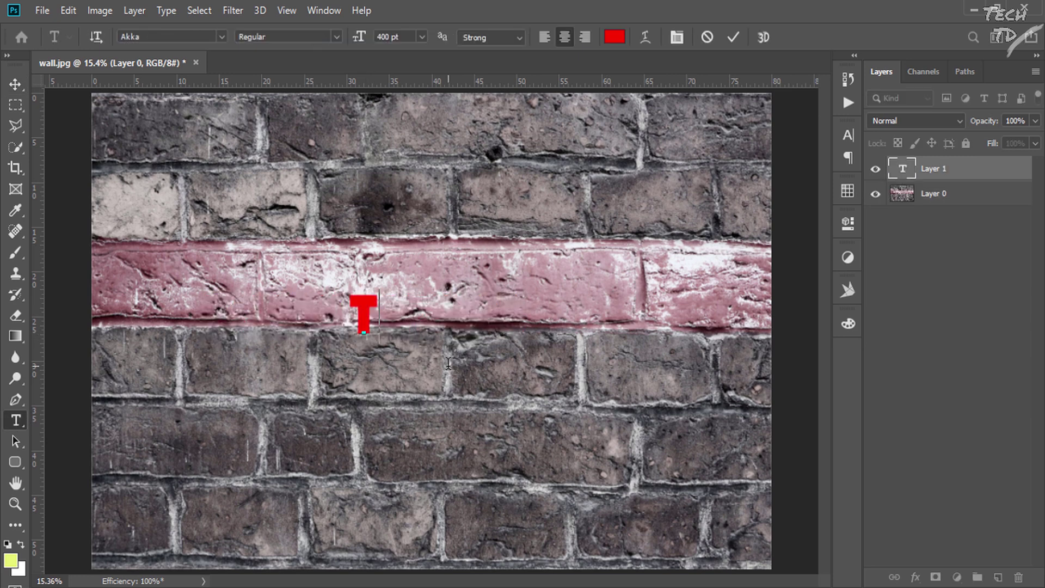
{"action": "type", "text": "ECH TD"}
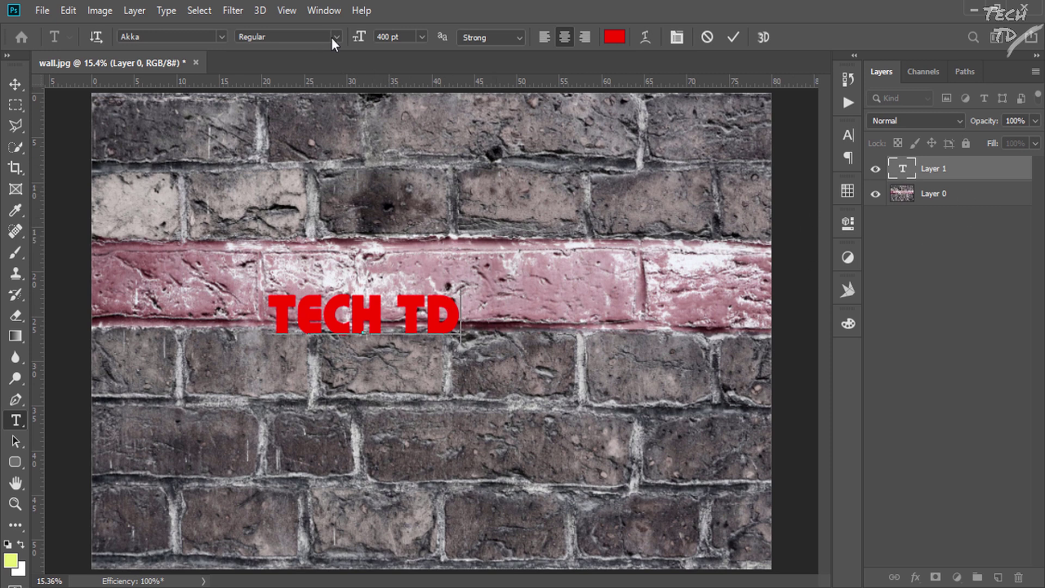
{"action": "left_click", "coordinate": [733, 37]}
Enlarge the TECH TD text to about 240% and shift it slightly lower.
{"action": "key", "text": "ctrl+t"}
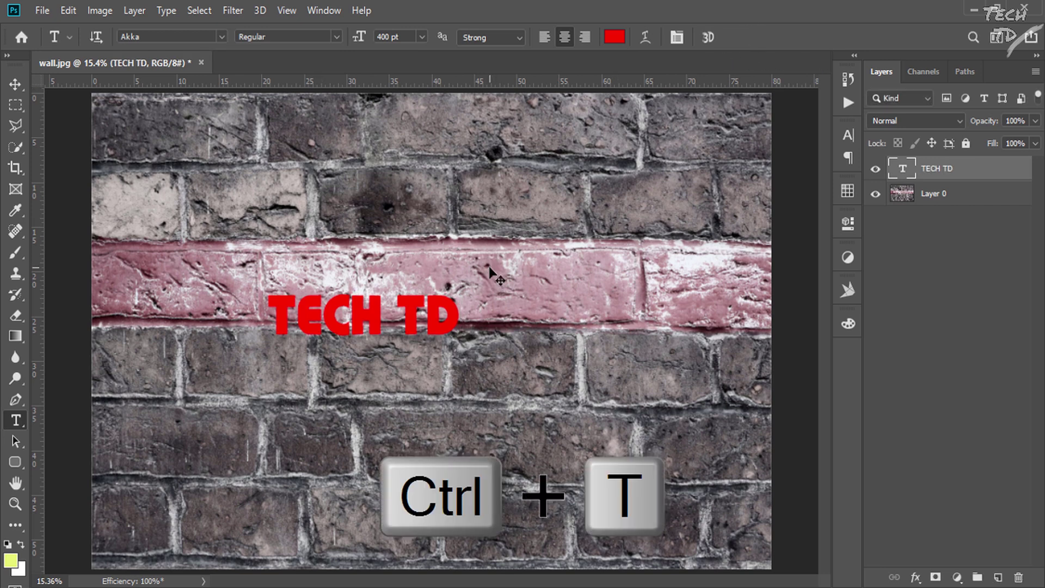
{"action": "mouse_move", "coordinate": [460, 289]}
{"action": "left_mouse_down"}
{"action": "mouse_move", "coordinate": [564, 281]}
{"action": "mouse_move", "coordinate": [660, 218]}
{"action": "left_mouse_up"}
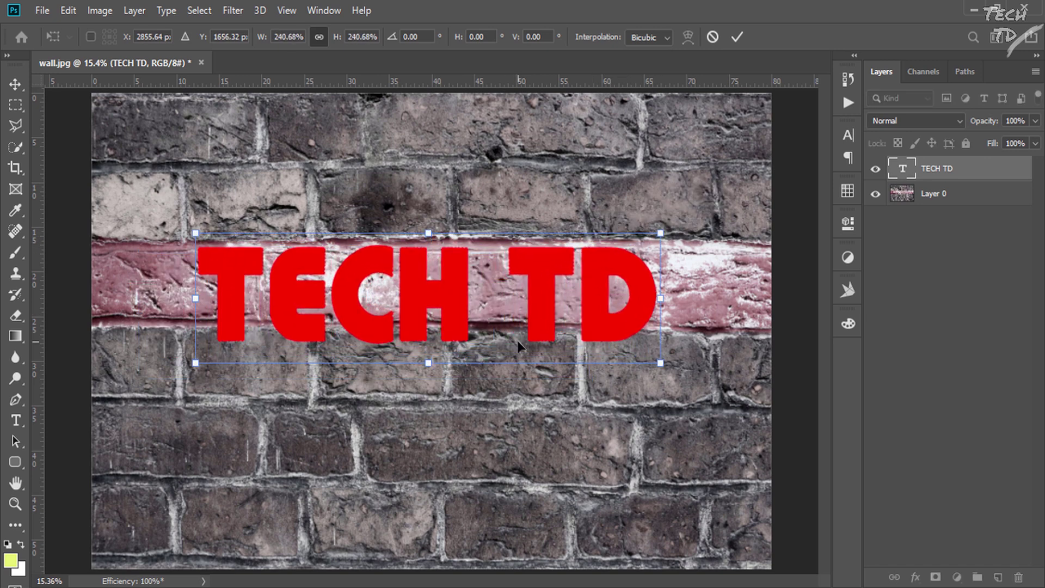
{"action": "left_click_drag", "start_coordinate": [535, 323], "coordinate": [541, 356]}
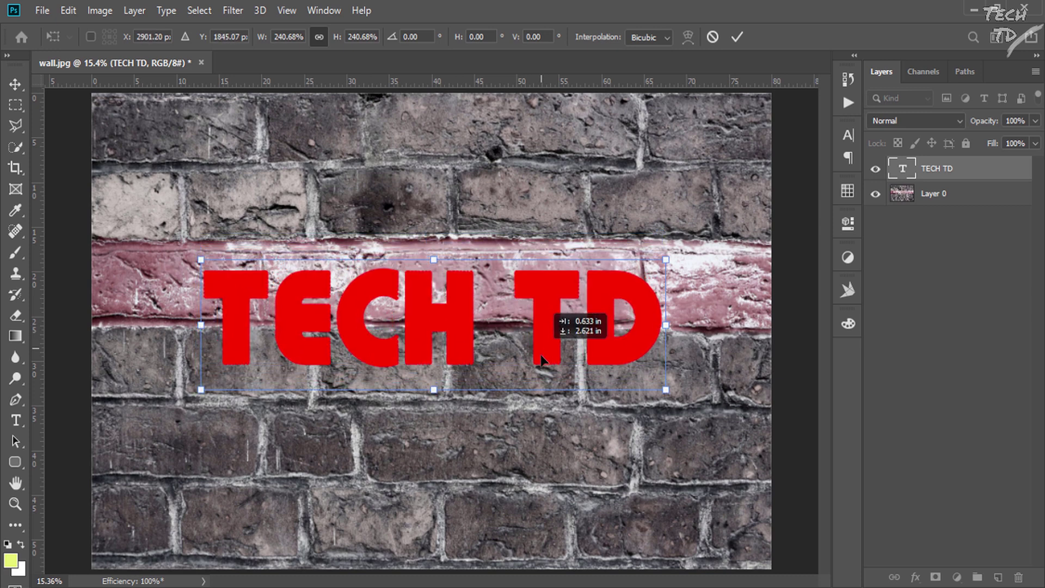
{"action": "key", "text": "Return"}
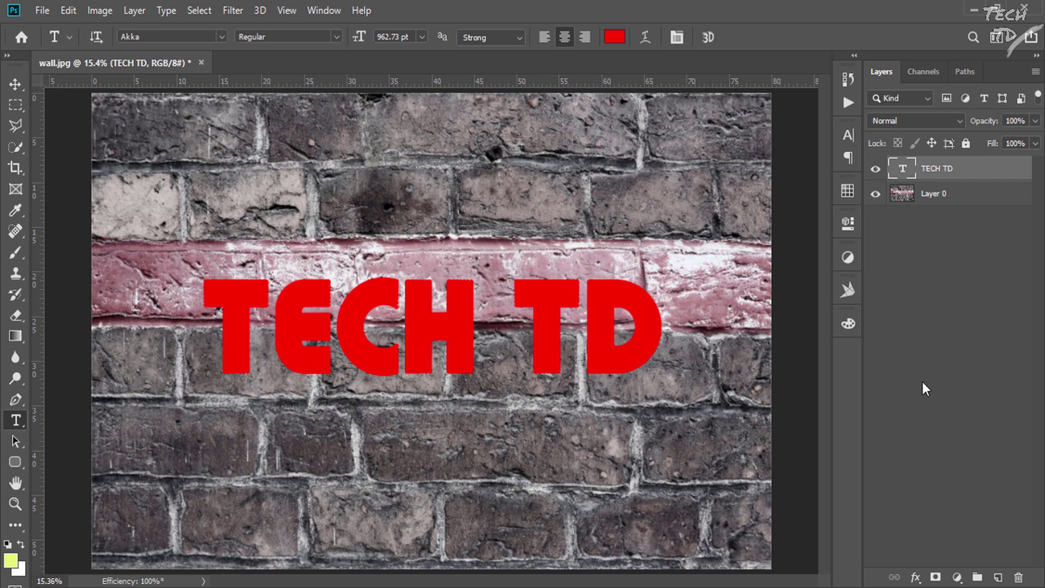
Convert the TECH TD layer into a smart object.
{"action": "right_click", "coordinate": [936, 175]}
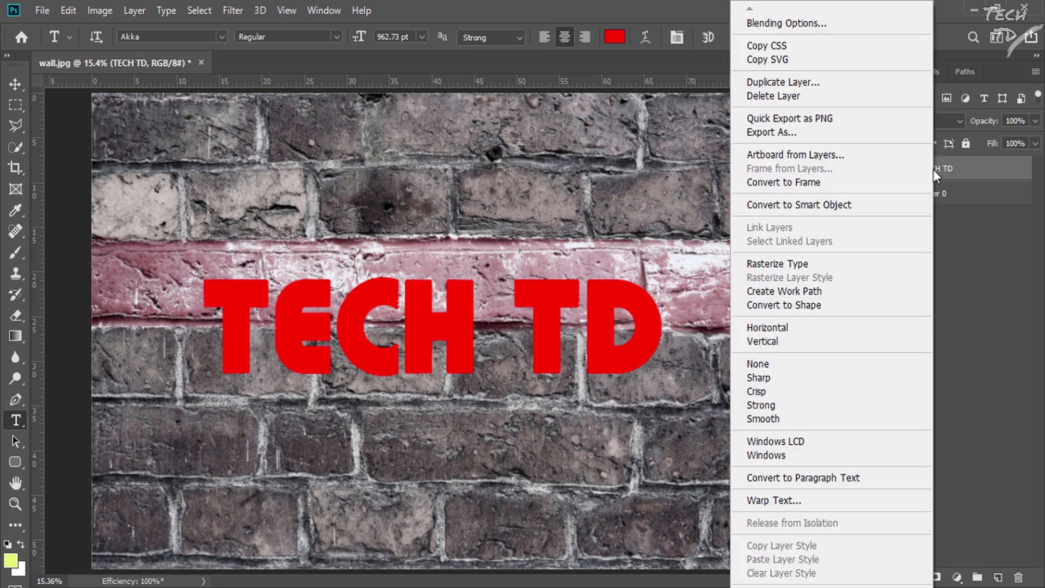
{"action": "left_click", "coordinate": [815, 206]}
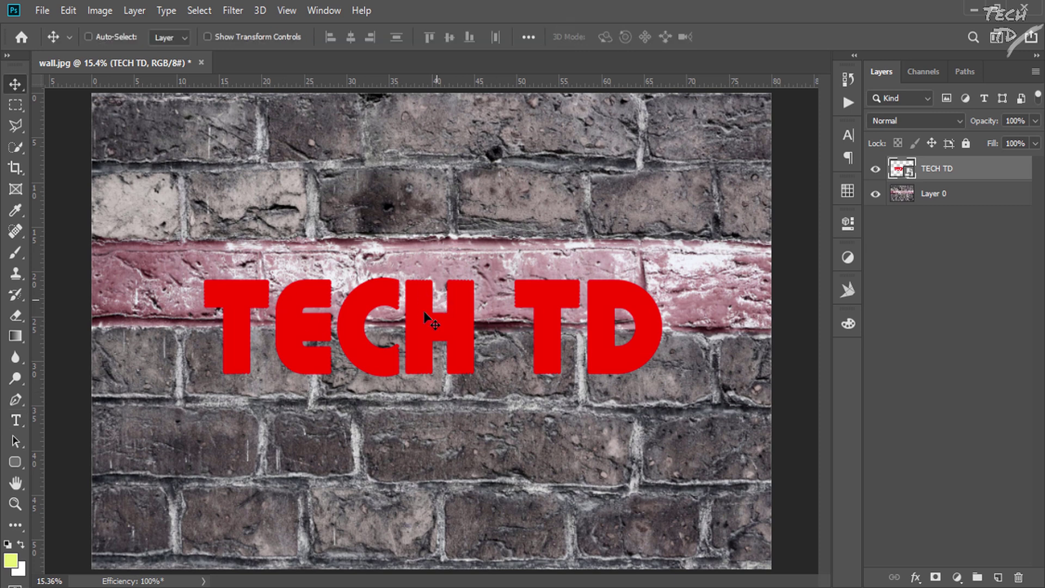
{"action": "key", "text": "v"}
Save the document as wall.psd.
{"action": "key", "text": "ctrl+s"}
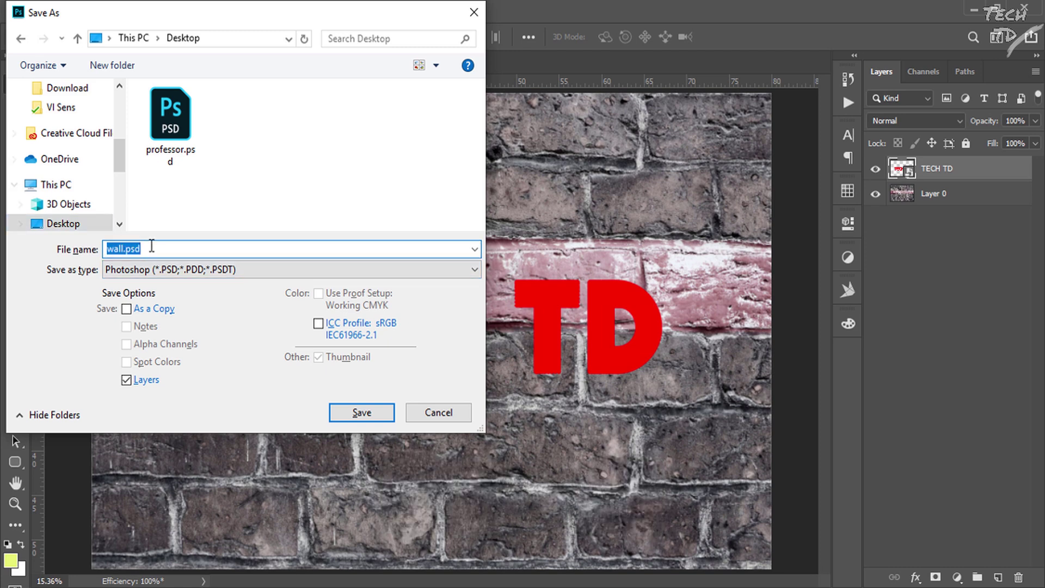
{"action": "key", "text": "Return"}
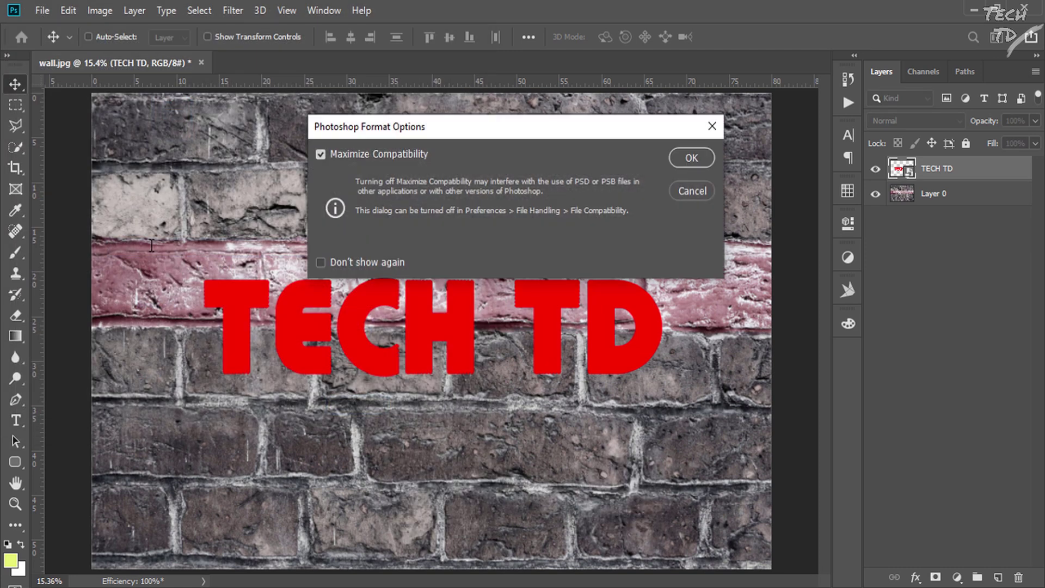
{"action": "left_click", "coordinate": [692, 166]}
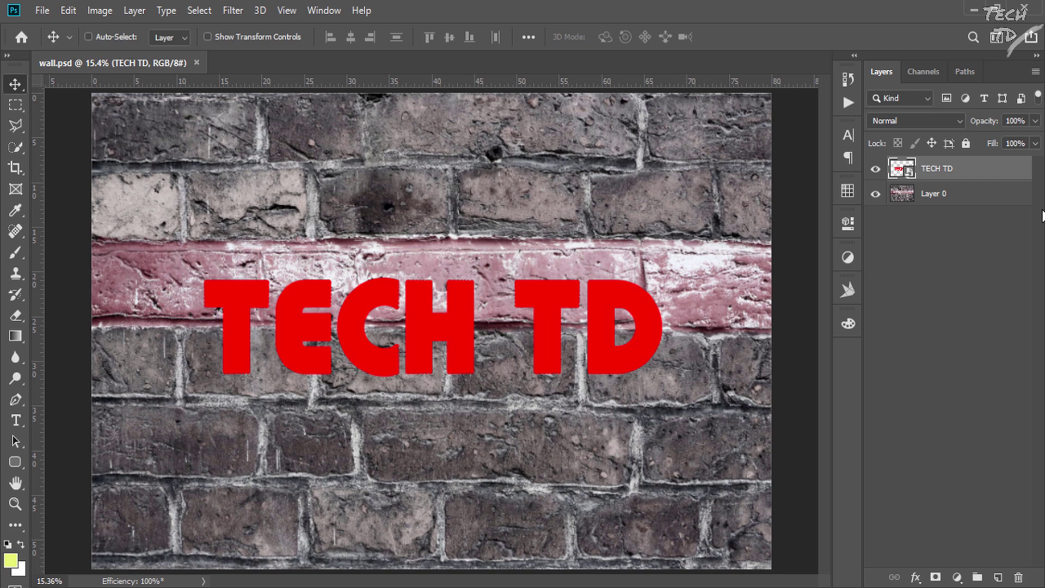
Apply a Displace smart filter at scale 20 using wall.psd as the displacement map.
{"action": "left_click", "coordinate": [234, 11]}
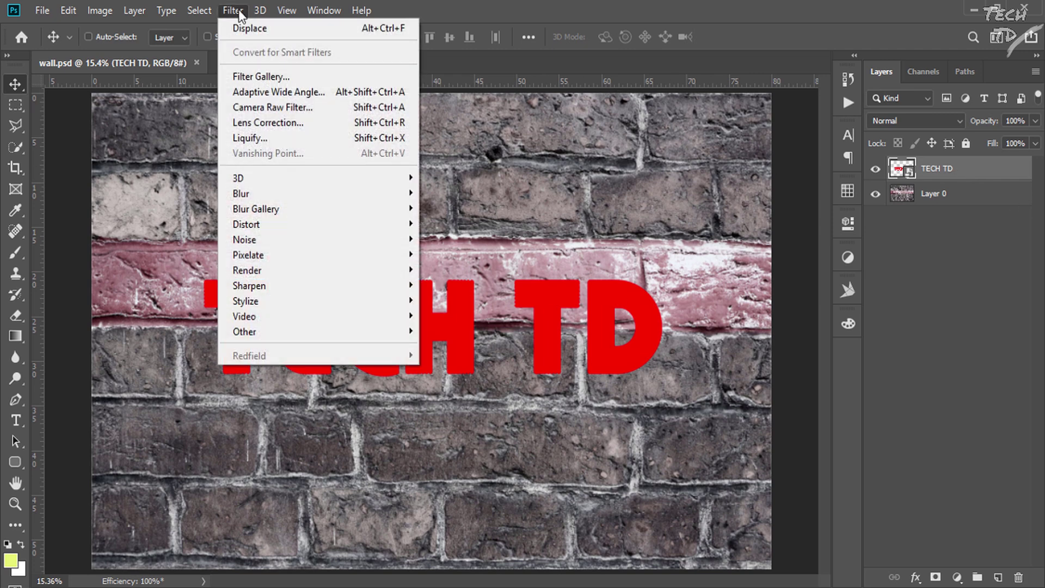
{"action": "mouse_move", "coordinate": [247, 223]}
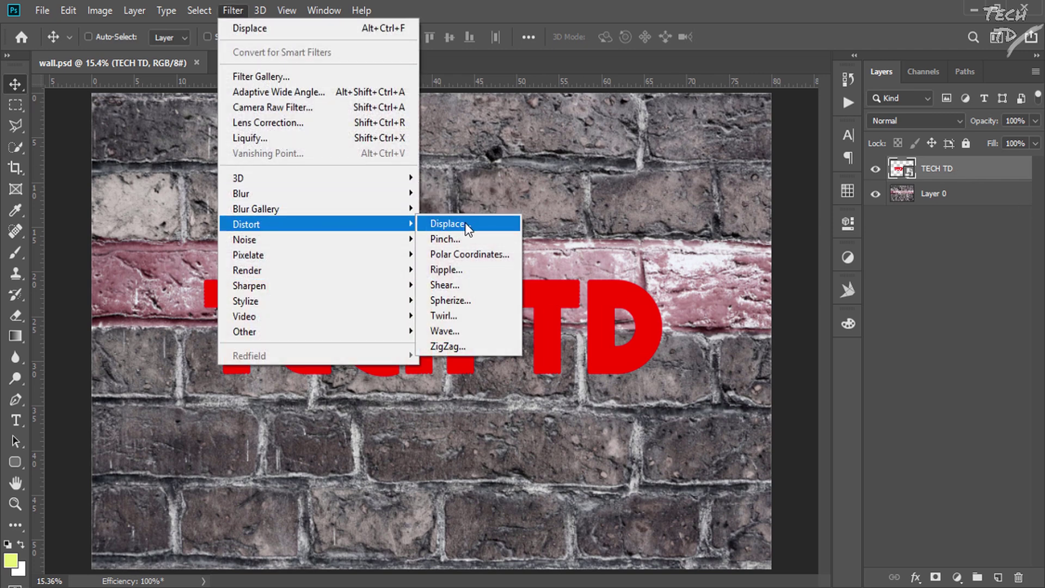
{"action": "left_click", "coordinate": [466, 223]}
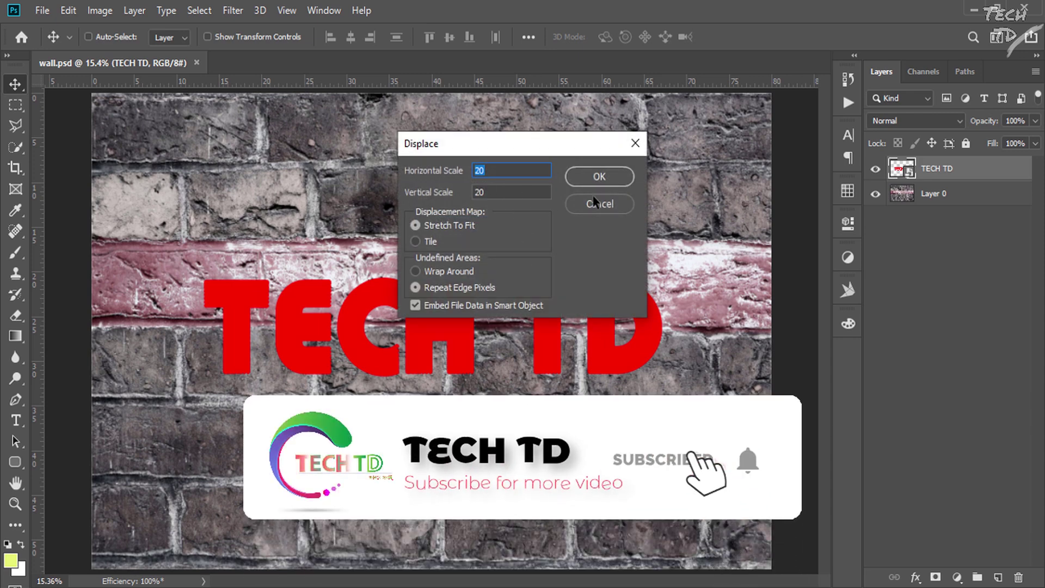
{"action": "left_click", "coordinate": [599, 178]}
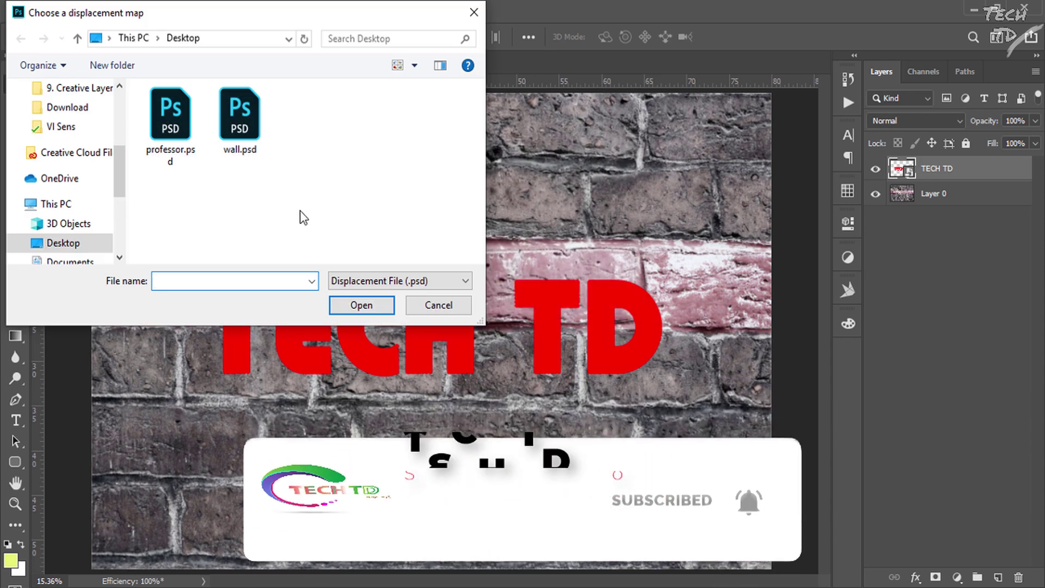
{"action": "left_click", "coordinate": [235, 142]}
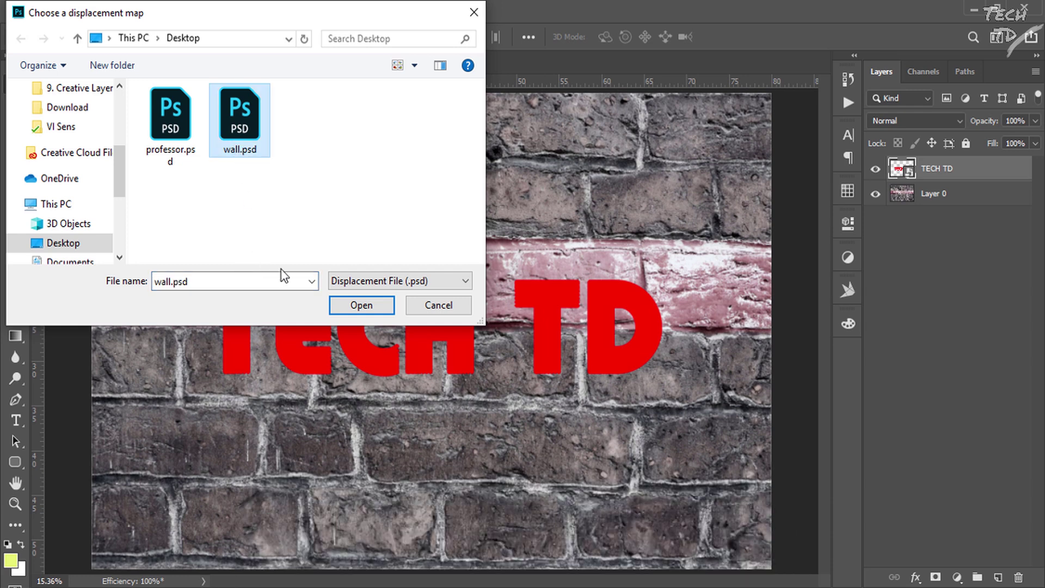
{"action": "left_click", "coordinate": [363, 306]}
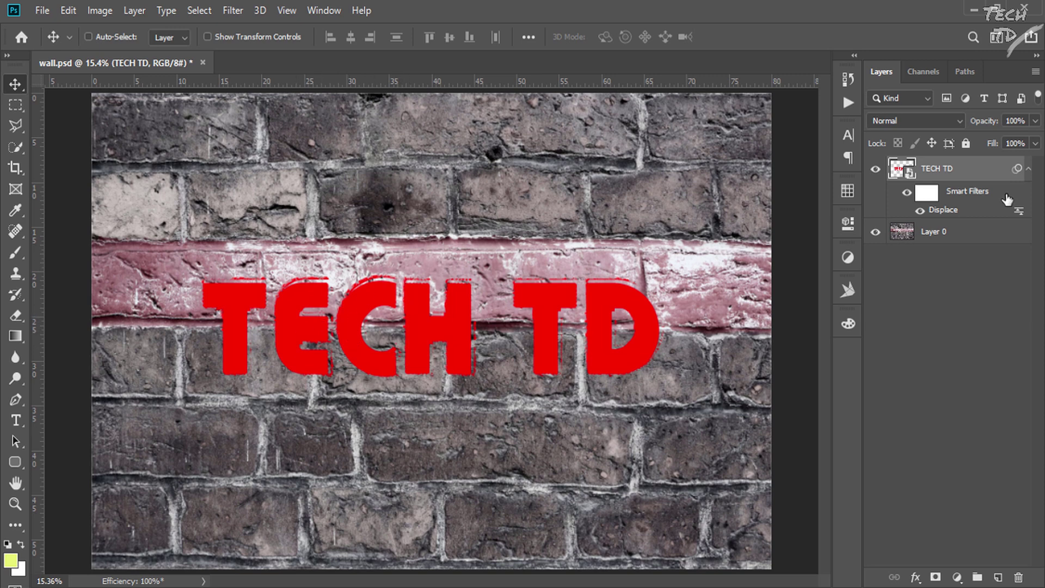
{"action": "left_click", "coordinate": [1035, 143]}
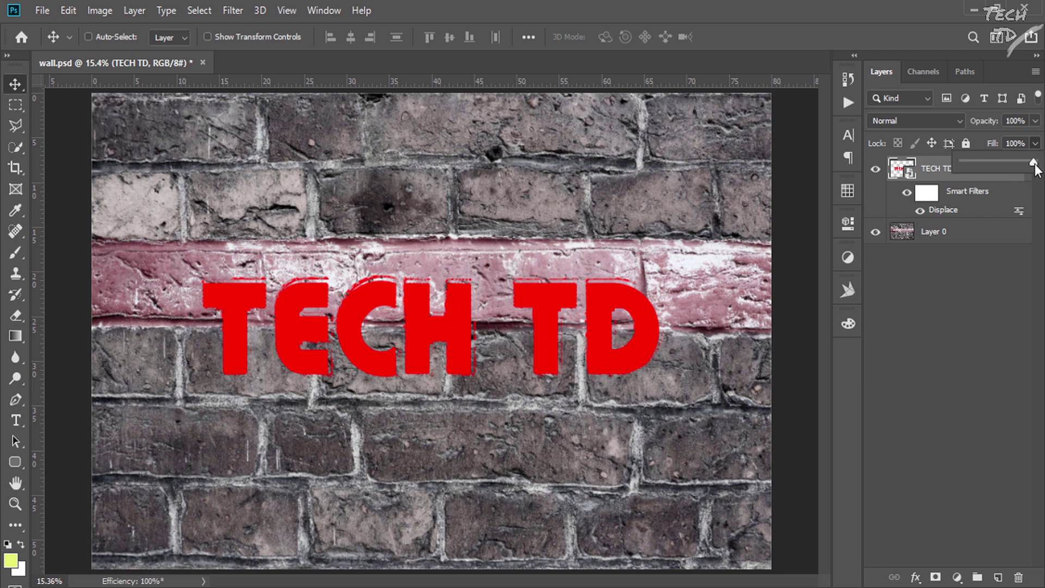
Drop the TECH TD fill to 0% and add a red Color Overlay in Overlay mode.
{"action": "left_click_drag", "start_coordinate": [1037, 162], "coordinate": [933, 279]}
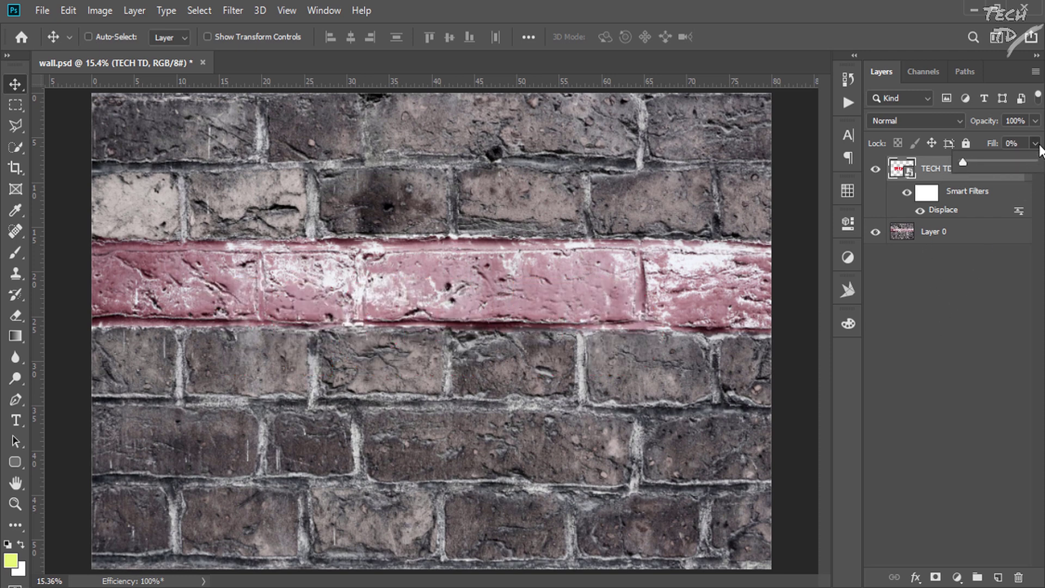
{"action": "key", "text": "Return"}
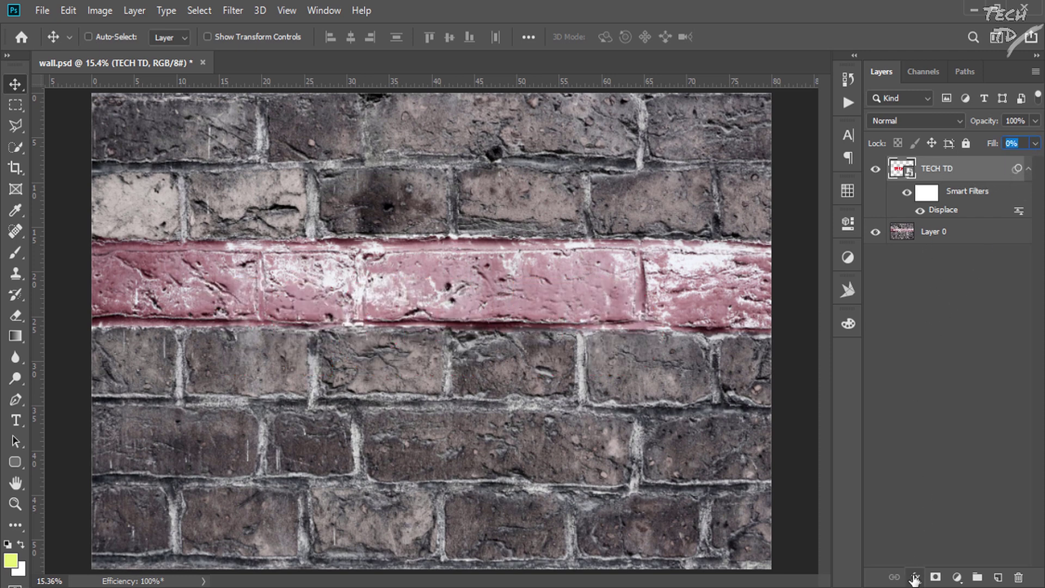
{"action": "left_click", "coordinate": [914, 578]}
{"action": "left_click", "coordinate": [941, 511]}
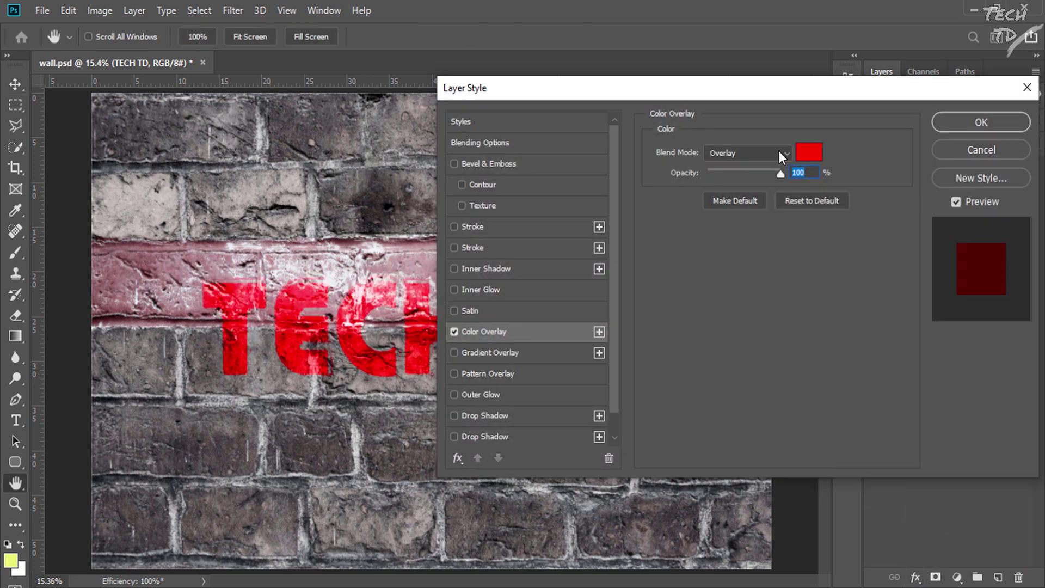
{"action": "left_click", "coordinate": [778, 151]}
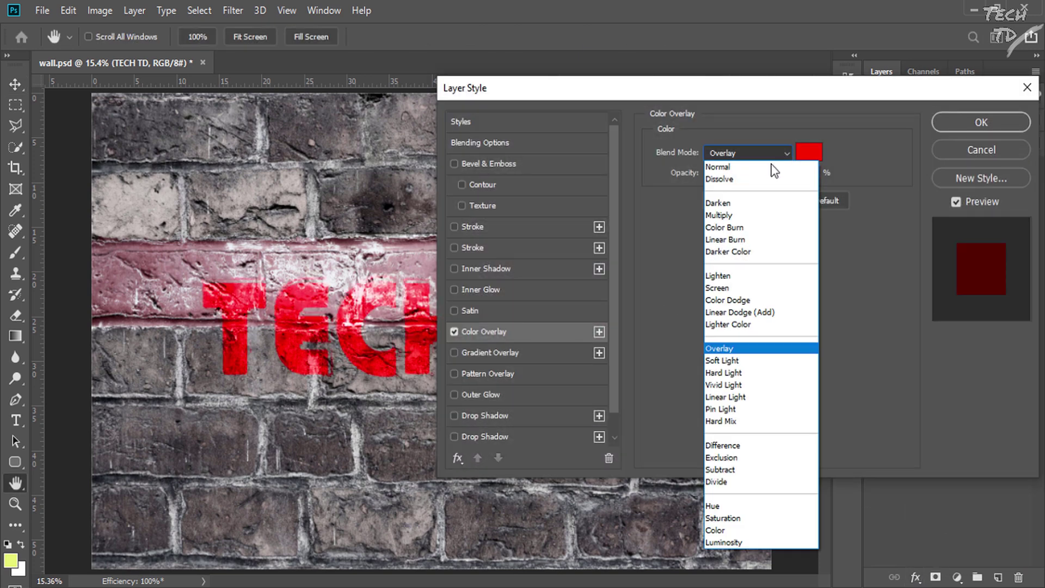
{"action": "left_click", "coordinate": [738, 350]}
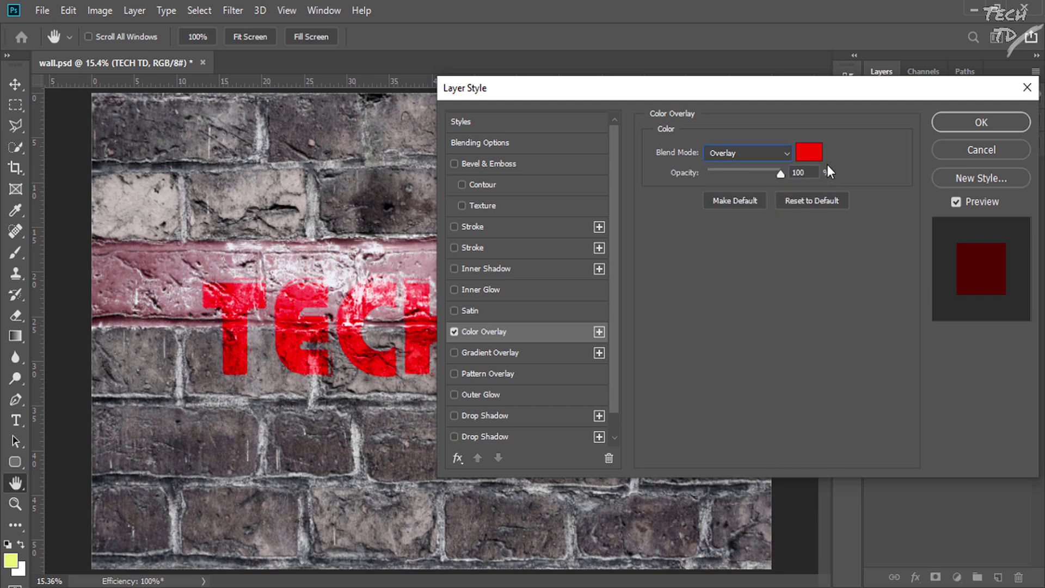
{"action": "left_click", "coordinate": [816, 160]}
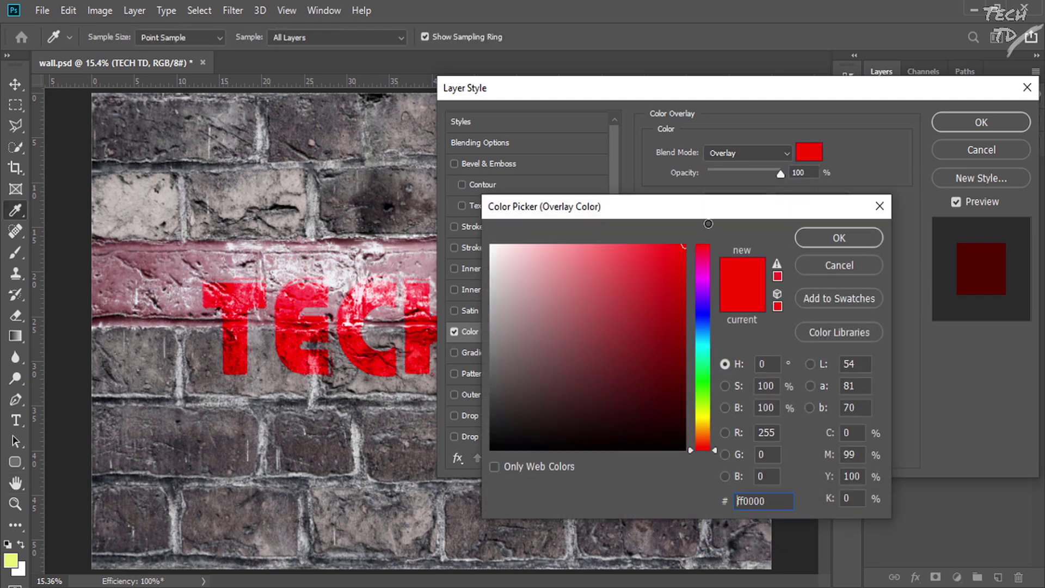
{"action": "left_click", "coordinate": [816, 236]}
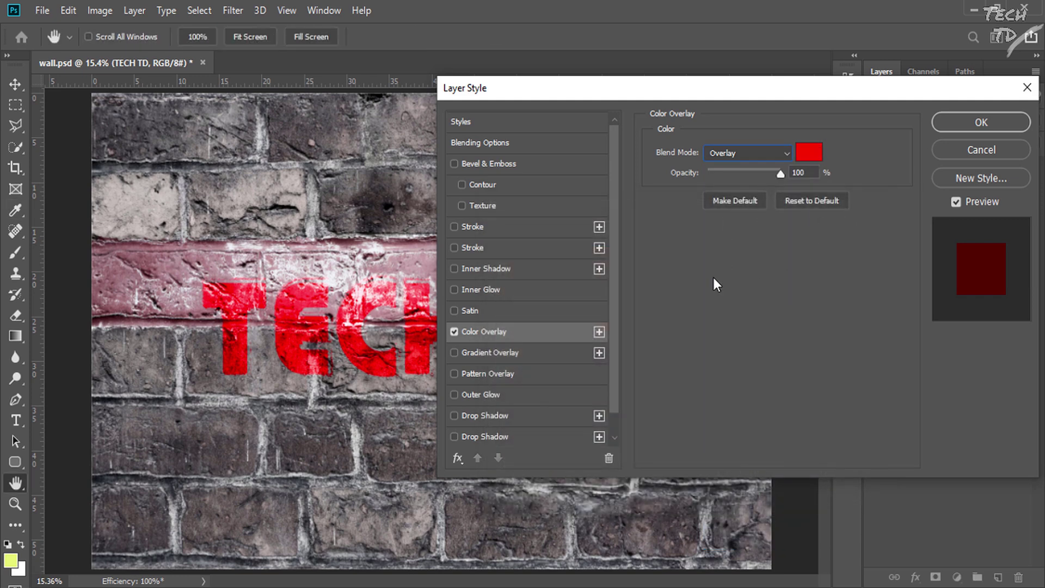
{"action": "left_click", "coordinate": [965, 127]}
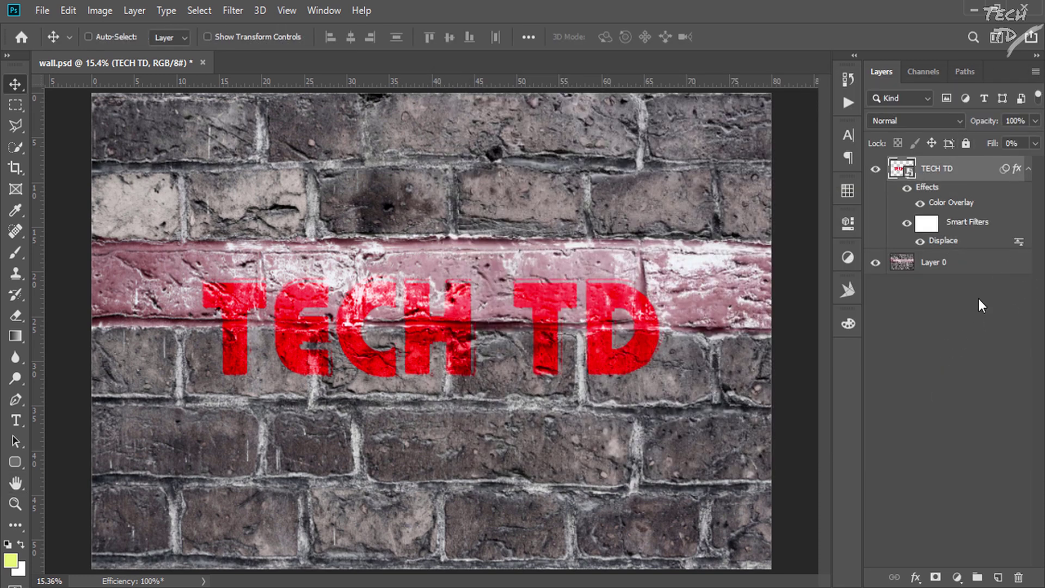
Add a Satin effect to TECH TD: Multiply, 50%, angle 90, distance 12, size 38.
{"action": "left_click", "coordinate": [916, 576]}
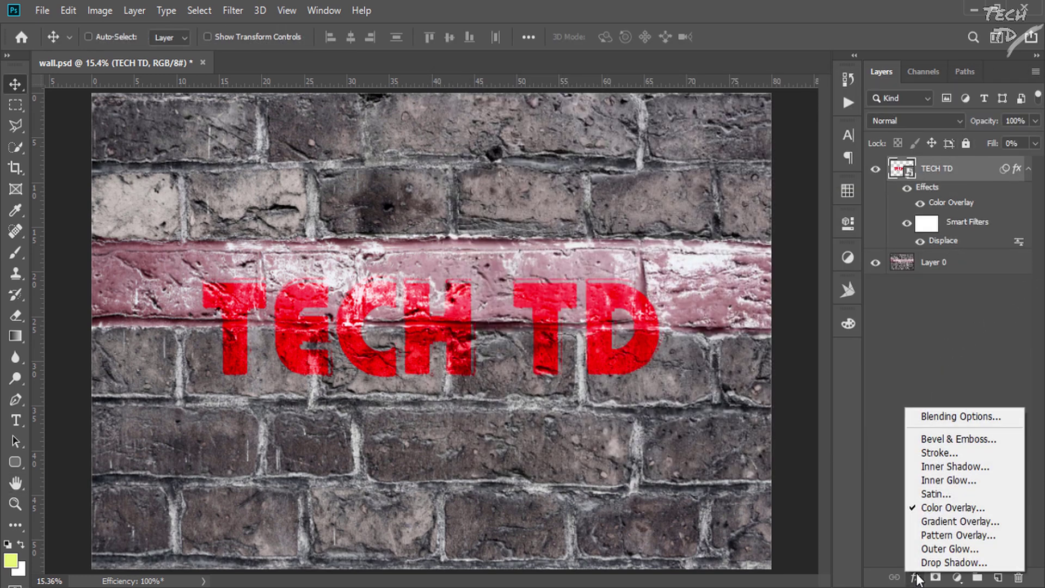
{"action": "left_click", "coordinate": [914, 319]}
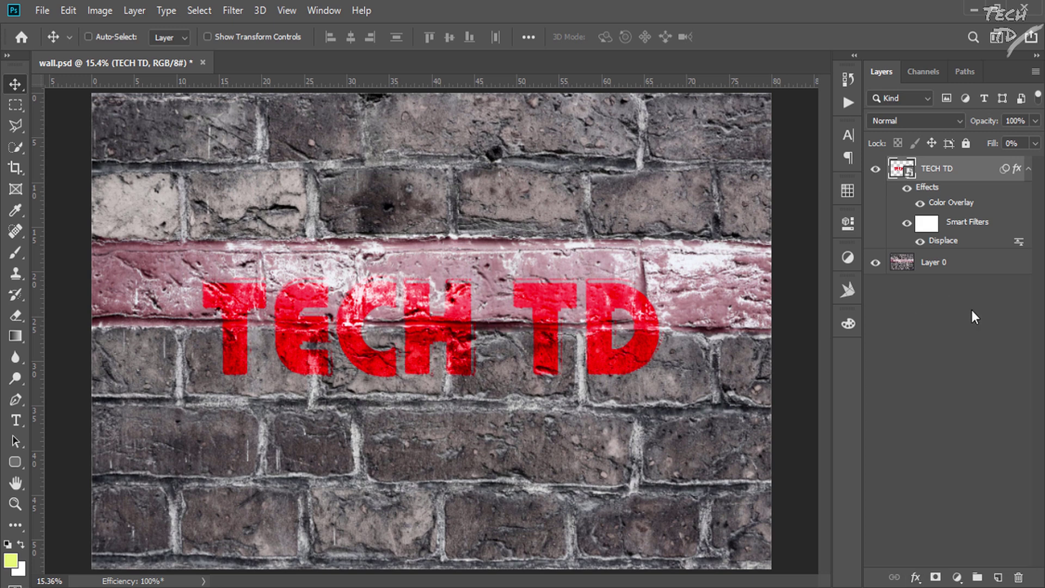
{"action": "key", "text": "h"}
{"action": "double_click", "coordinate": [934, 188]}
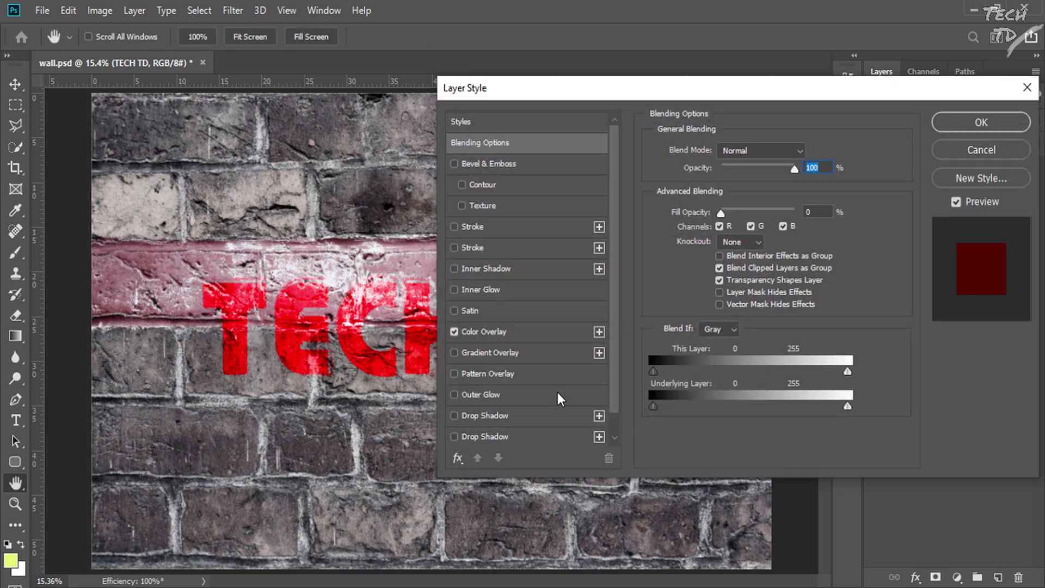
{"action": "left_click", "coordinate": [454, 310]}
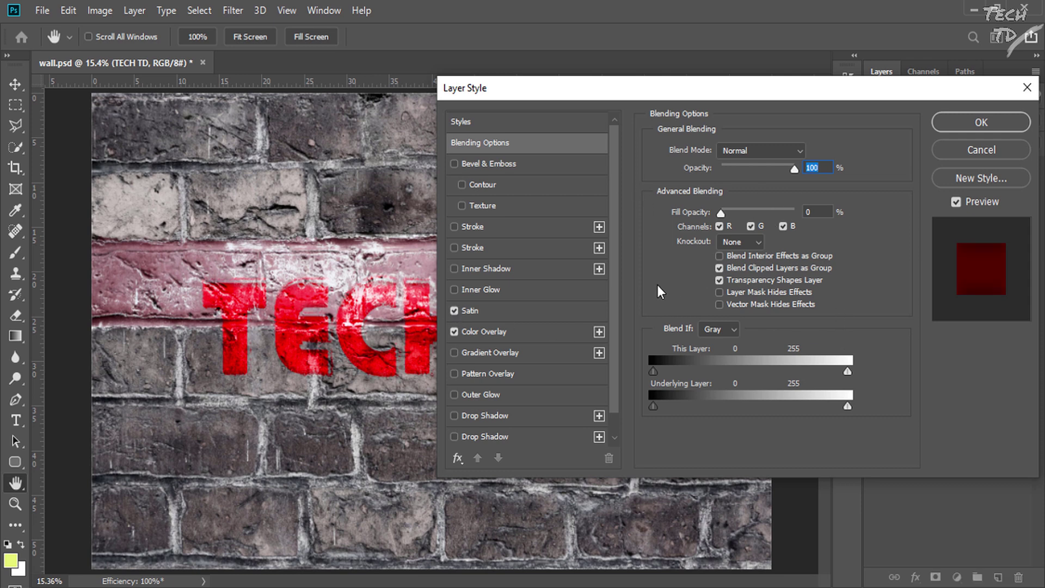
{"action": "left_click", "coordinate": [522, 310]}
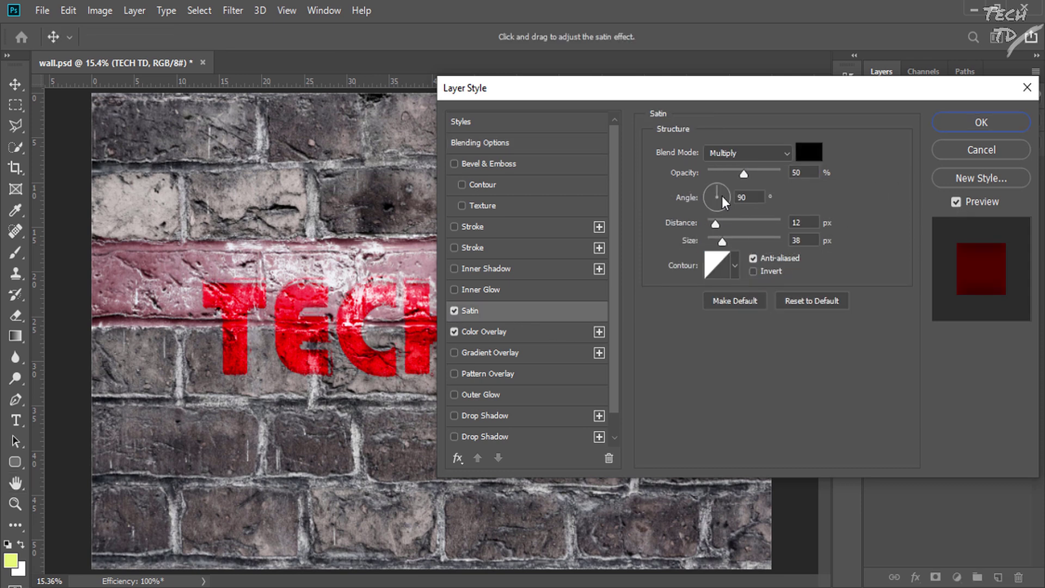
{"action": "left_click", "coordinate": [737, 153]}
{"action": "left_click_drag", "start_coordinate": [809, 221], "coordinate": [787, 219]}
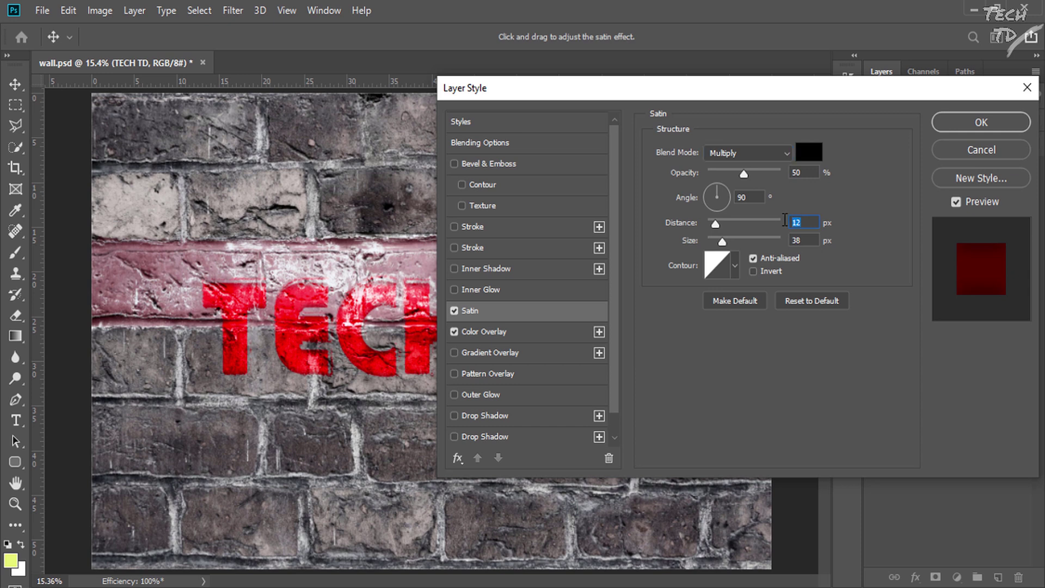
{"action": "key", "text": "Tab"}
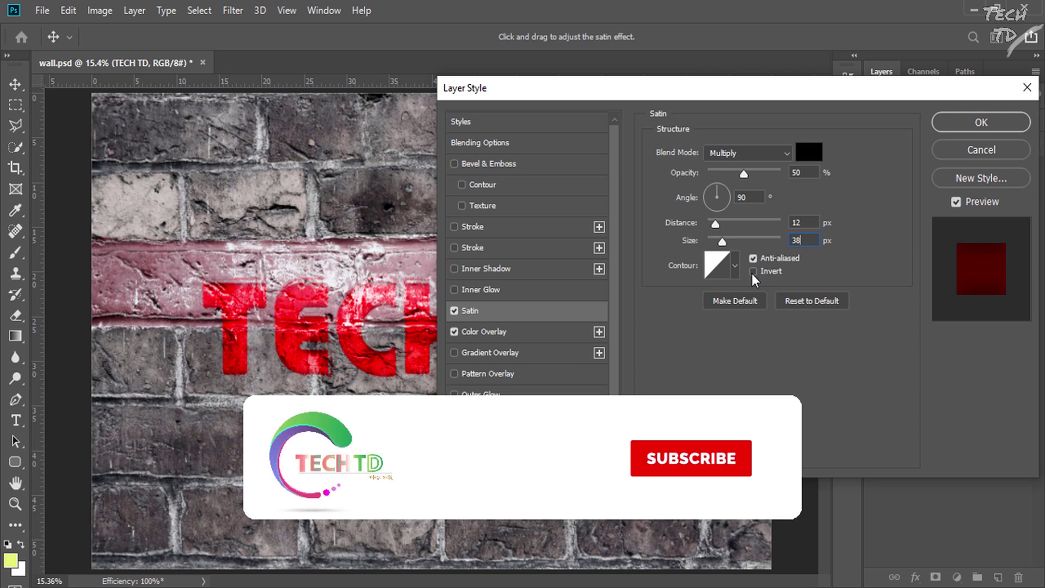
{"action": "left_click", "coordinate": [751, 270]}
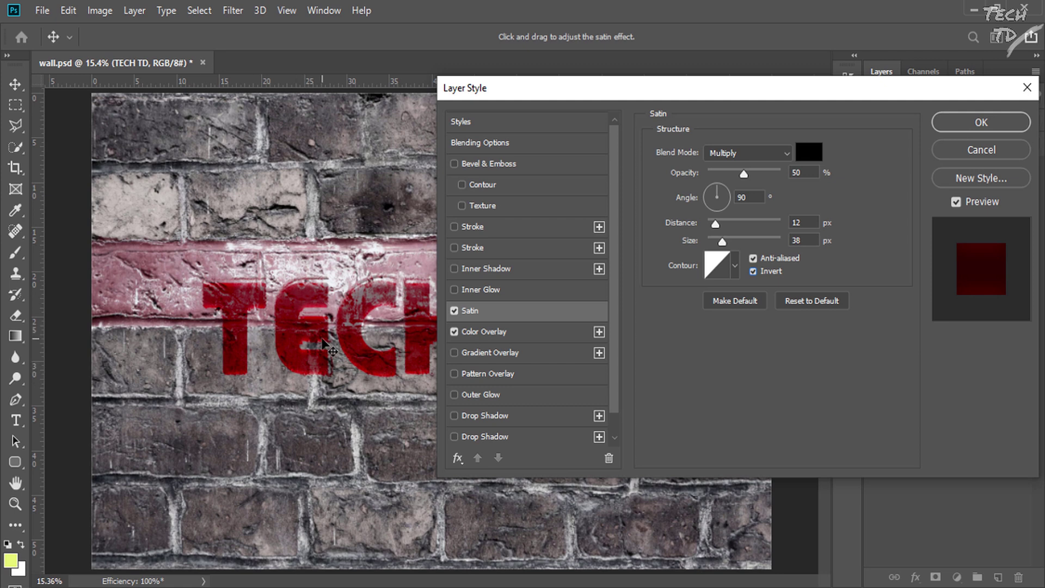
{"action": "left_click", "coordinate": [753, 271]}
{"action": "left_click", "coordinate": [980, 122]}
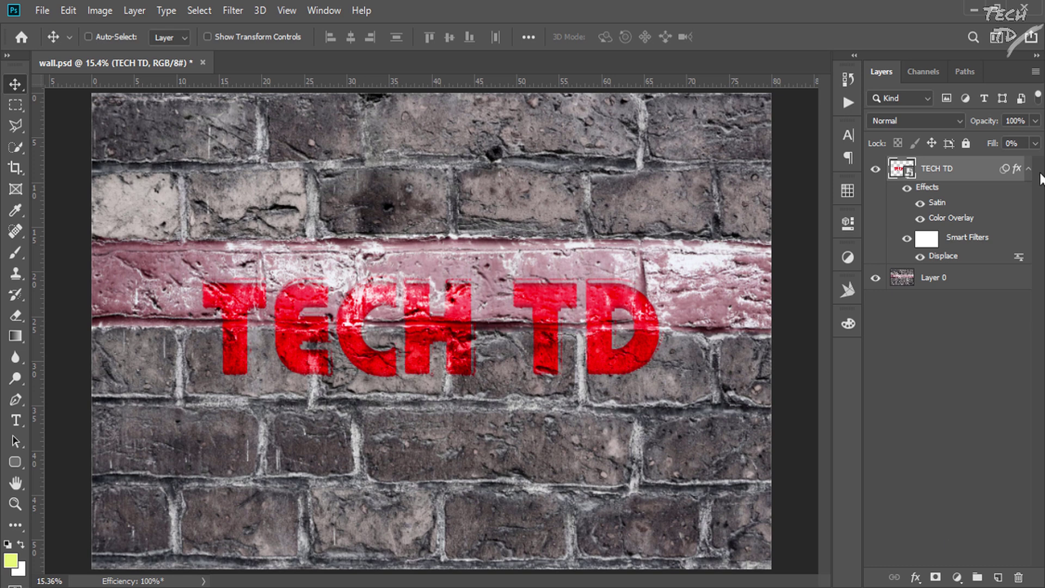
Lower the TECH TD layer opacity to about 52% and zoom in to check the fade.
{"action": "left_click", "coordinate": [1033, 121]}
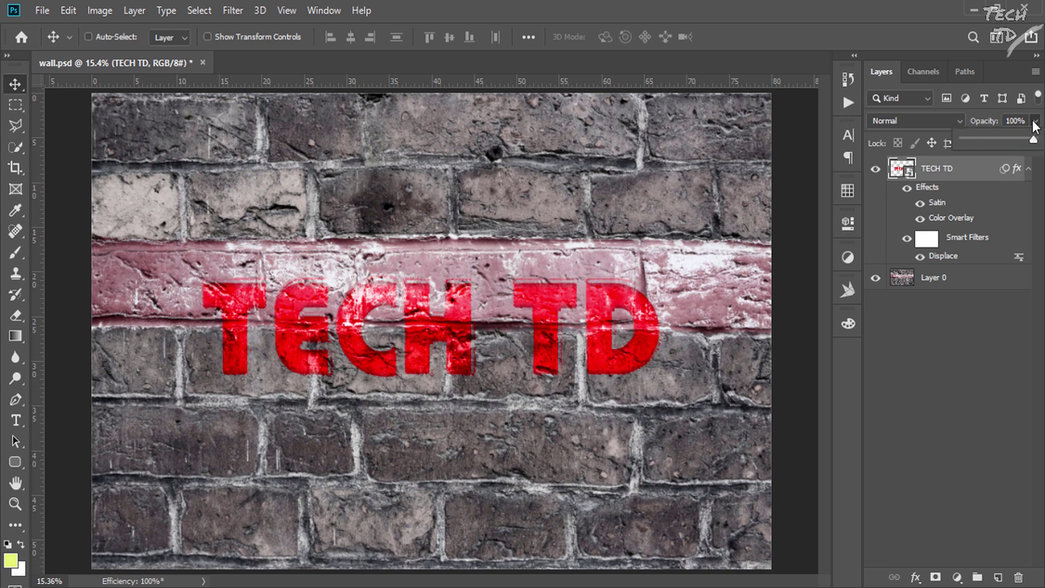
{"action": "left_click_drag", "start_coordinate": [1033, 138], "coordinate": [998, 139]}
{"action": "left_click", "coordinate": [918, 387]}
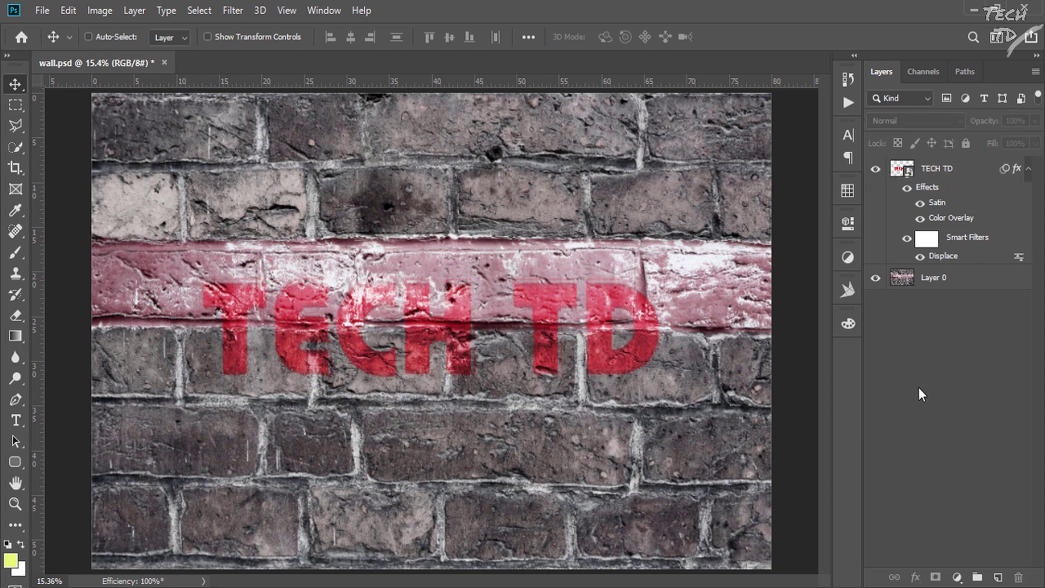
{"action": "key", "text": "ctrl+plus"}
{"action": "key", "text": "ctrl+plus"}
{"action": "key", "text": "ctrl+plus"}
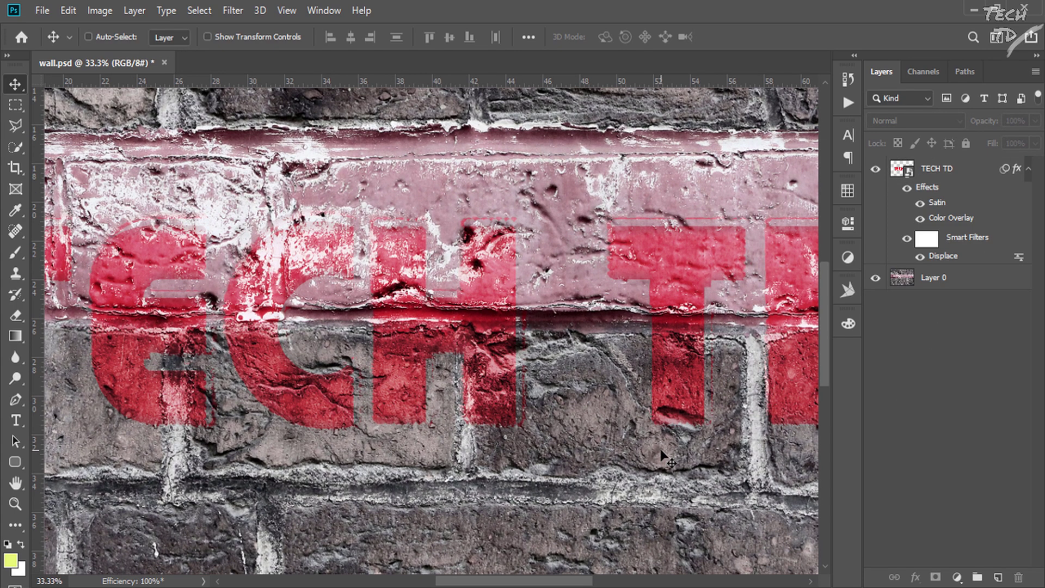
{"action": "key", "text": "ctrl+0"}
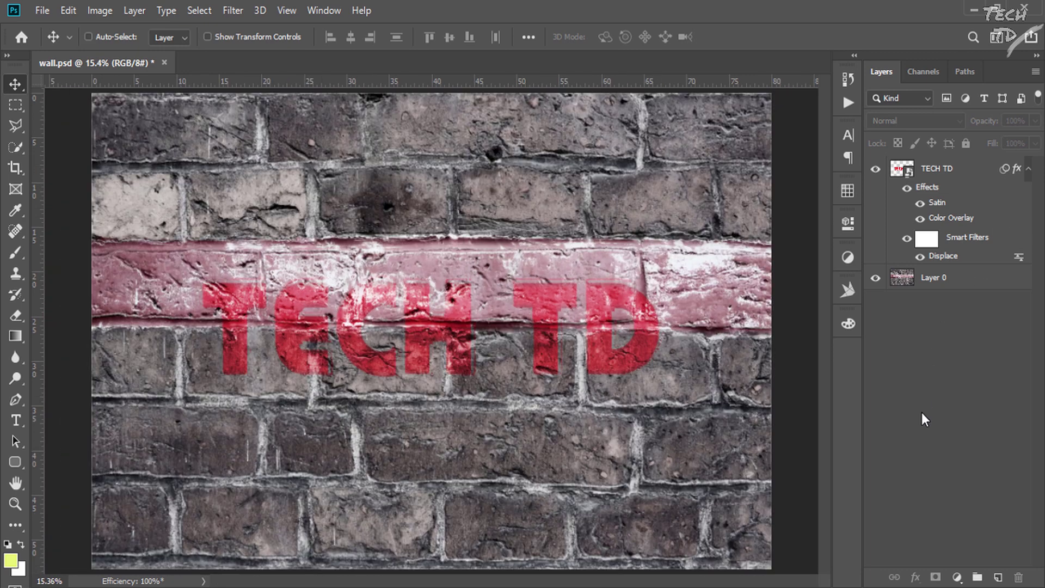
{"action": "left_click", "coordinate": [898, 214]}
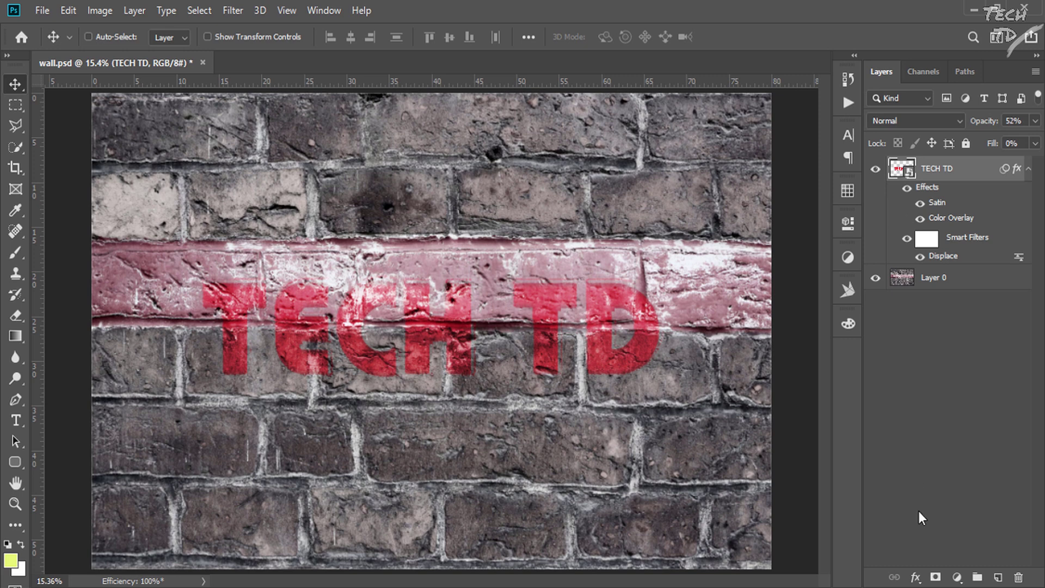
Add a layer mask to TECH TD and draw vertical gradient fades across the stripe.
{"action": "left_click", "coordinate": [935, 577]}
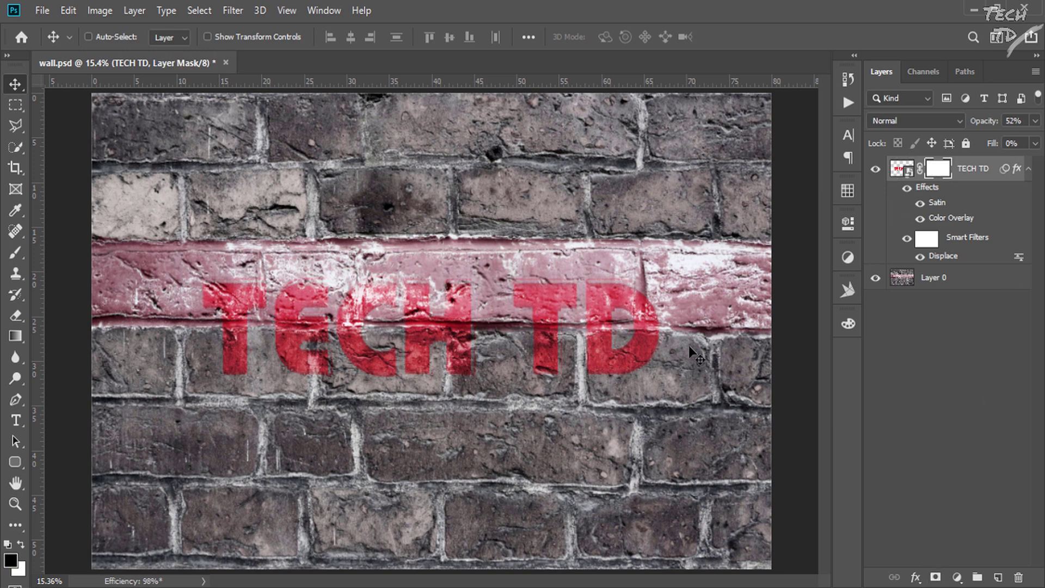
{"action": "left_click", "coordinate": [12, 336]}
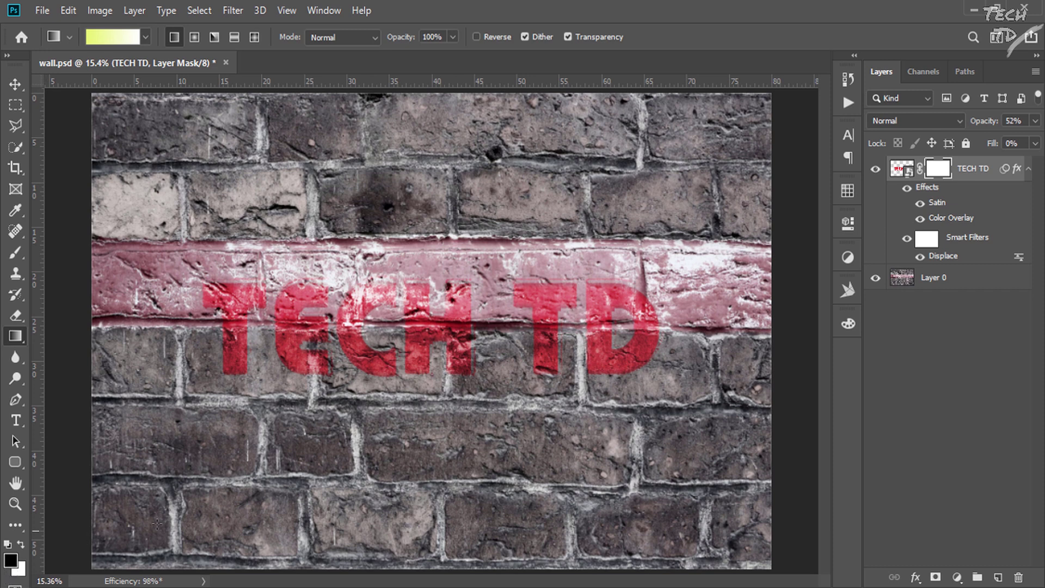
{"action": "key", "text": "d"}
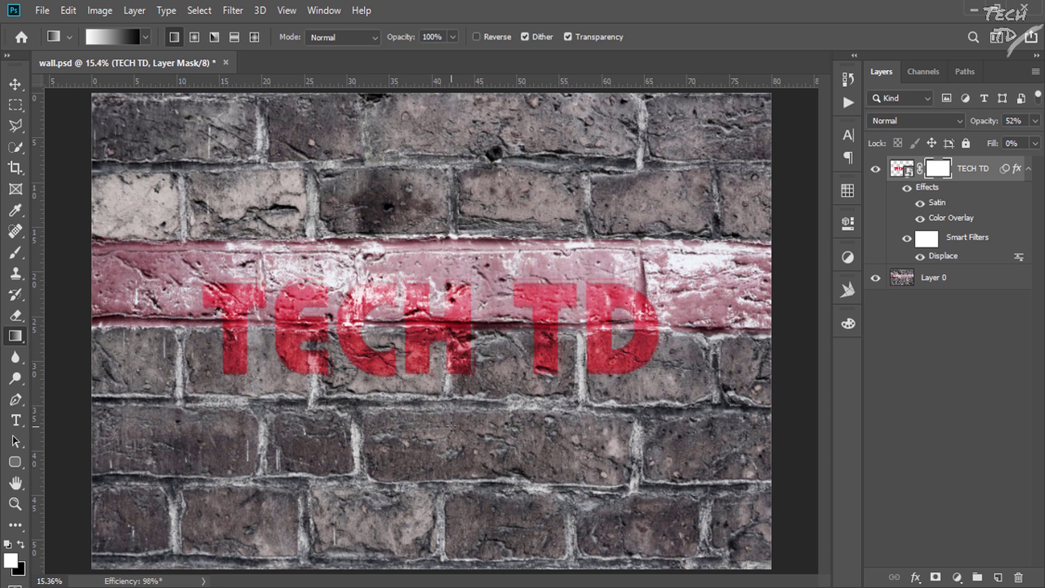
{"action": "left_click_drag", "start_coordinate": [451, 427], "coordinate": [457, 296]}
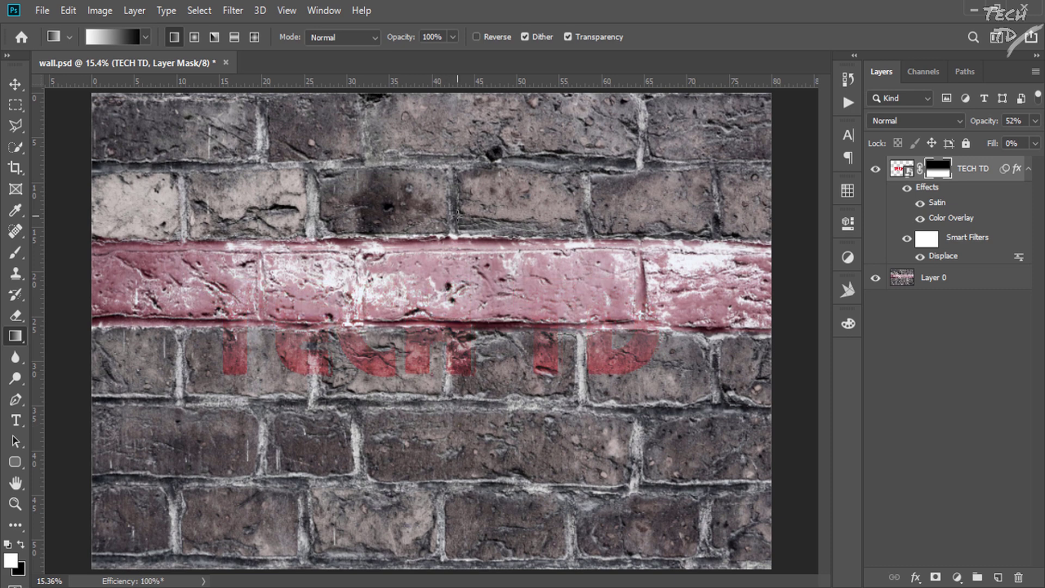
{"action": "left_click_drag", "start_coordinate": [457, 215], "coordinate": [458, 302]}
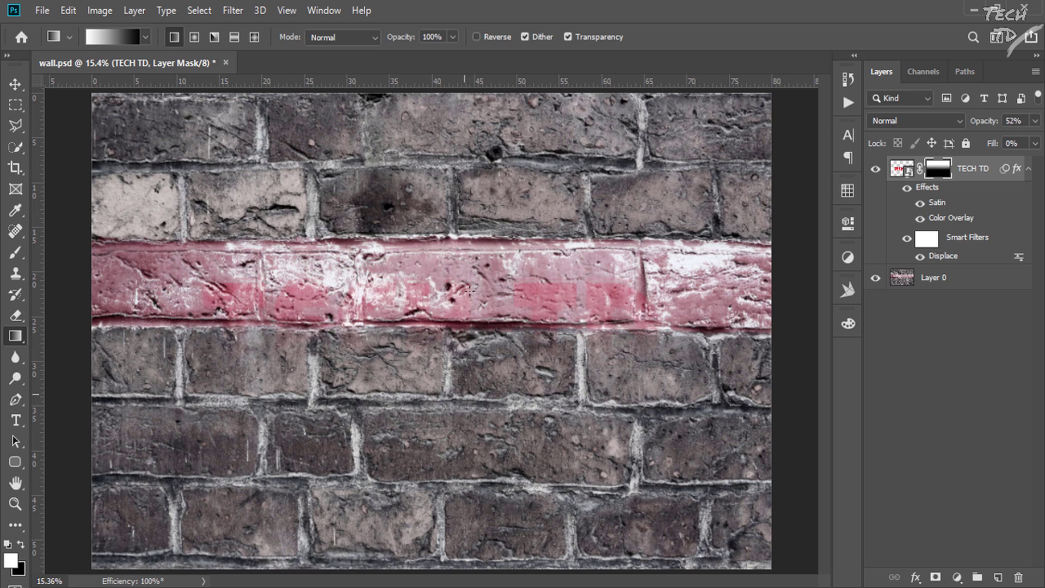
{"action": "left_click_drag", "start_coordinate": [469, 390], "coordinate": [469, 390]}
{"action": "left_click_drag", "start_coordinate": [462, 234], "coordinate": [464, 343]}
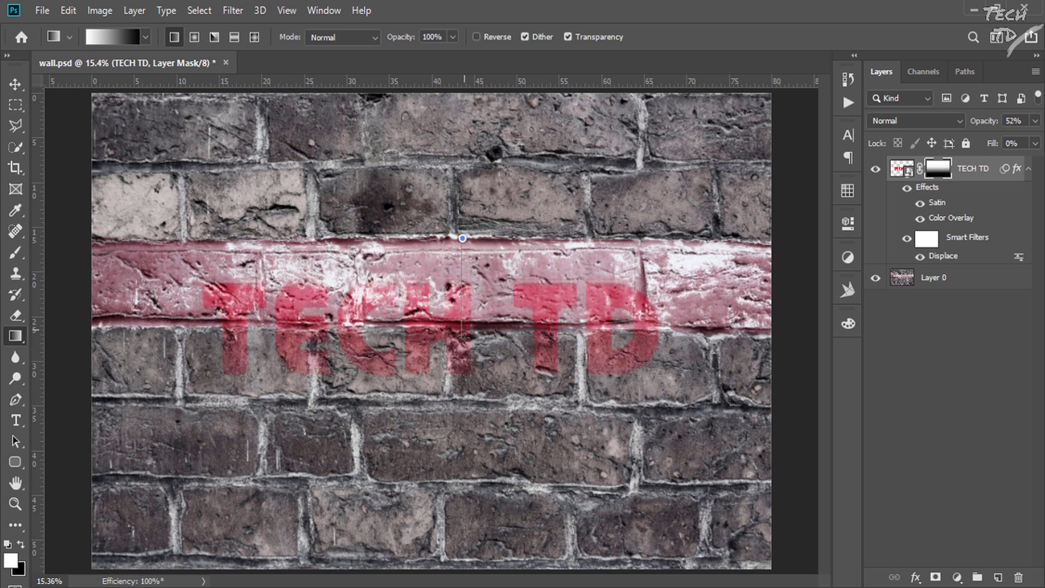
{"action": "left_click_drag", "start_coordinate": [465, 243], "coordinate": [469, 342]}
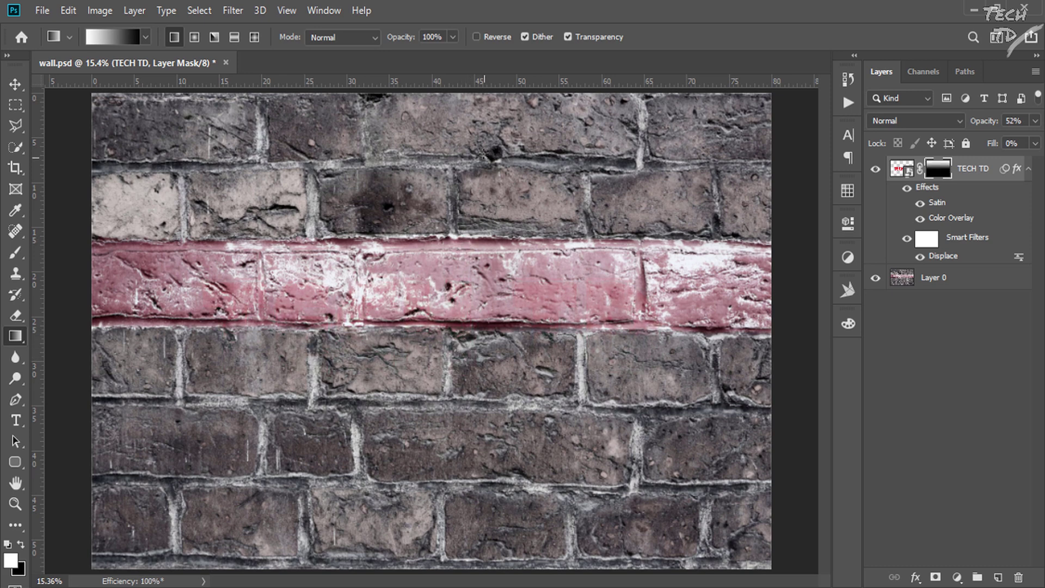
{"action": "left_click_drag", "start_coordinate": [483, 152], "coordinate": [482, 393]}
{"action": "left_click_drag", "start_coordinate": [467, 175], "coordinate": [466, 478]}
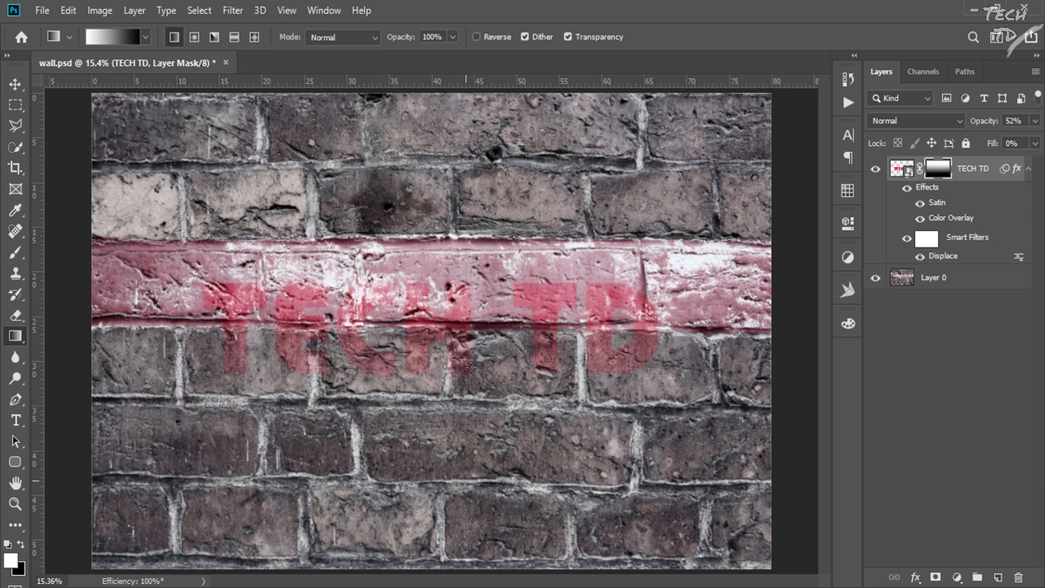
{"action": "left_click_drag", "start_coordinate": [467, 276], "coordinate": [466, 375]}
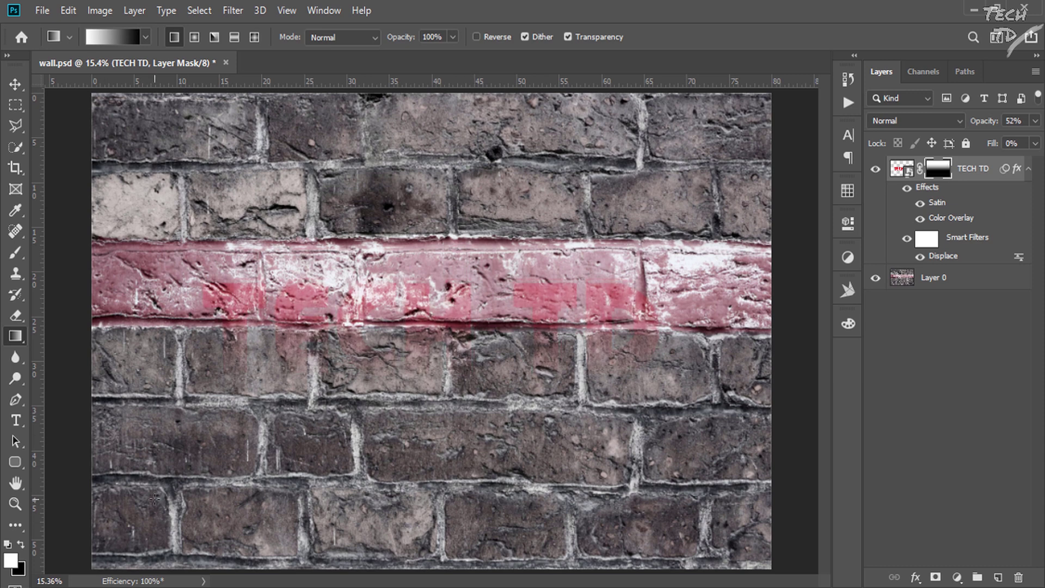
Redraw the mask as a black-to-white gradient so the letters fade below the stripe.
{"action": "key", "text": "x"}
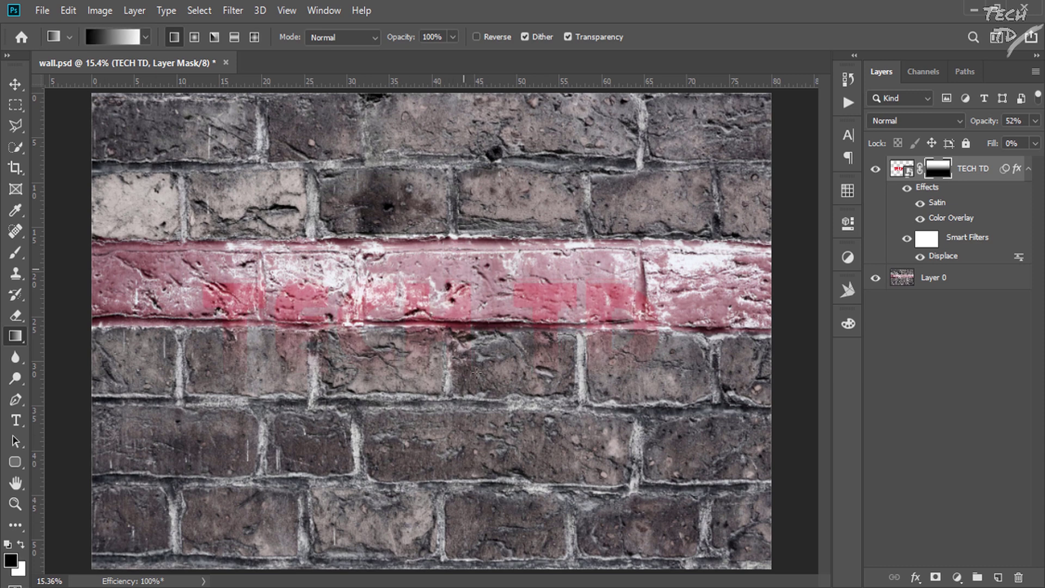
{"action": "left_click_drag", "start_coordinate": [464, 270], "coordinate": [460, 471]}
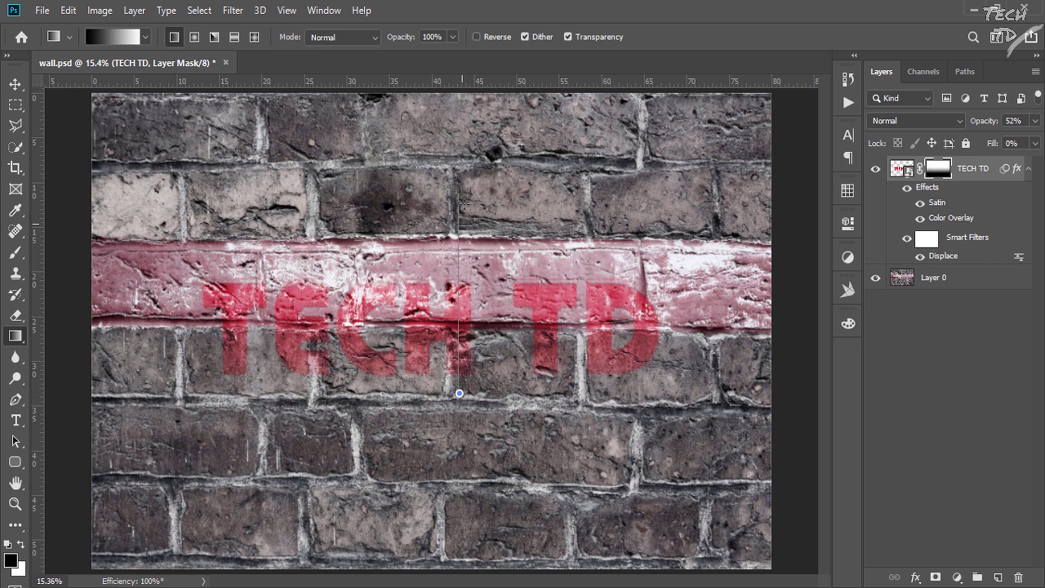
{"action": "left_click_drag", "start_coordinate": [458, 387], "coordinate": [460, 215]}
{"action": "left_click_drag", "start_coordinate": [435, 490], "coordinate": [460, 414]}
{"action": "left_click_drag", "start_coordinate": [423, 406], "coordinate": [423, 338]}
{"action": "left_click_drag", "start_coordinate": [400, 459], "coordinate": [222, 419]}
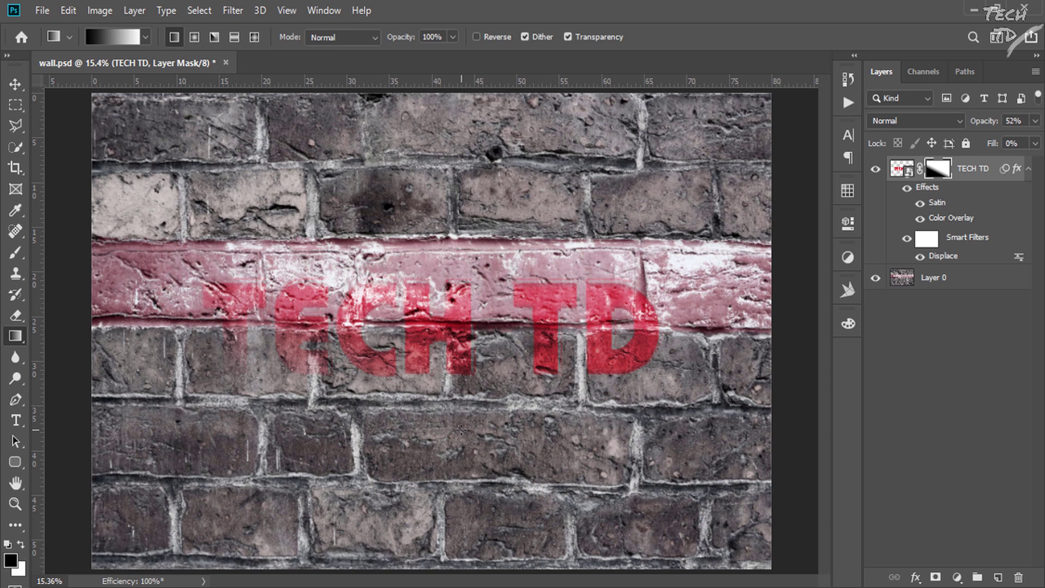
{"action": "left_click_drag", "start_coordinate": [448, 444], "coordinate": [443, 324]}
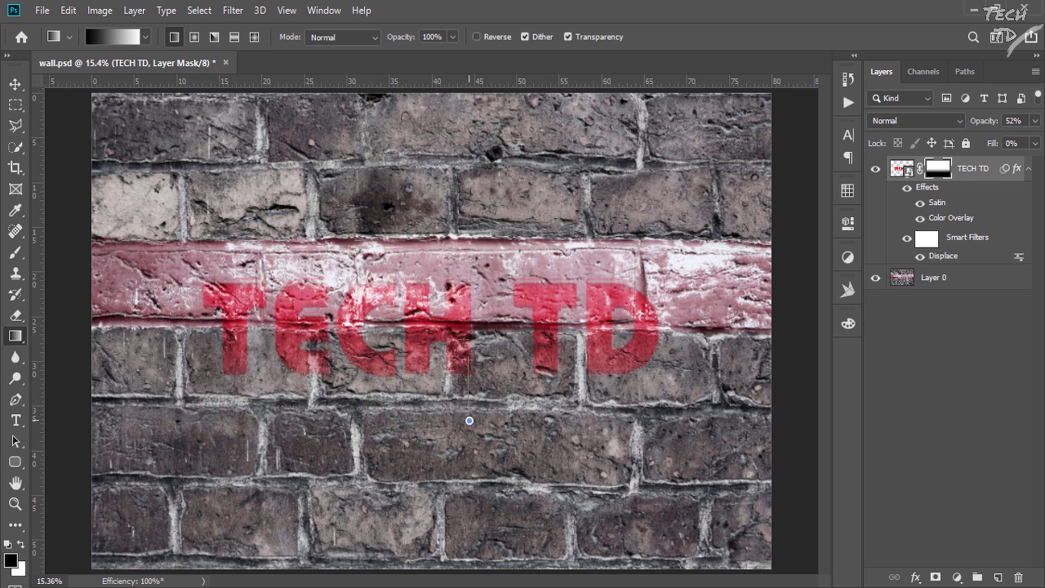
{"action": "left_click_drag", "start_coordinate": [468, 419], "coordinate": [462, 326]}
{"action": "left_click_drag", "start_coordinate": [455, 427], "coordinate": [462, 294]}
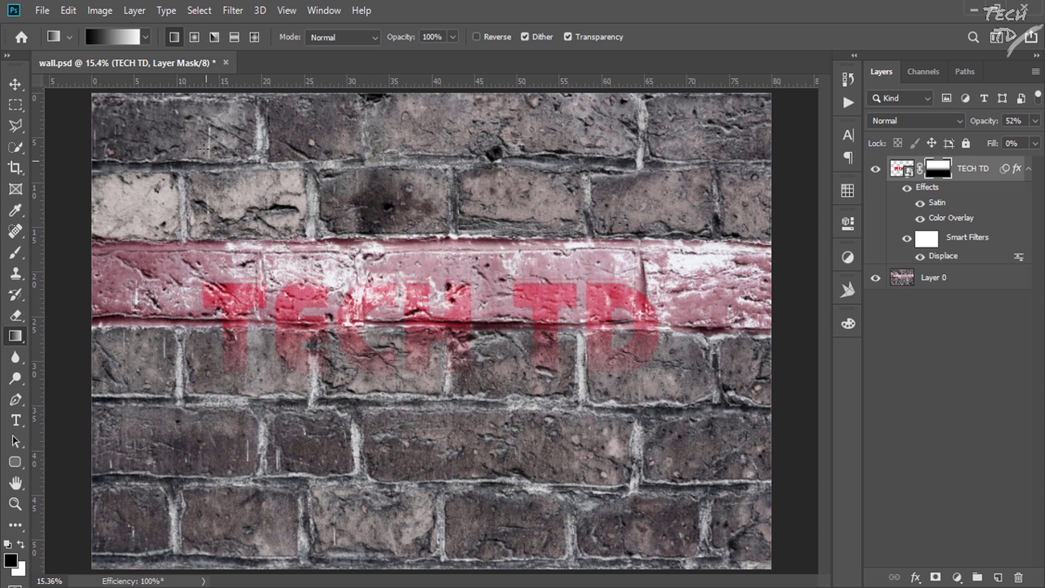
{"action": "left_click", "coordinate": [16, 84]}
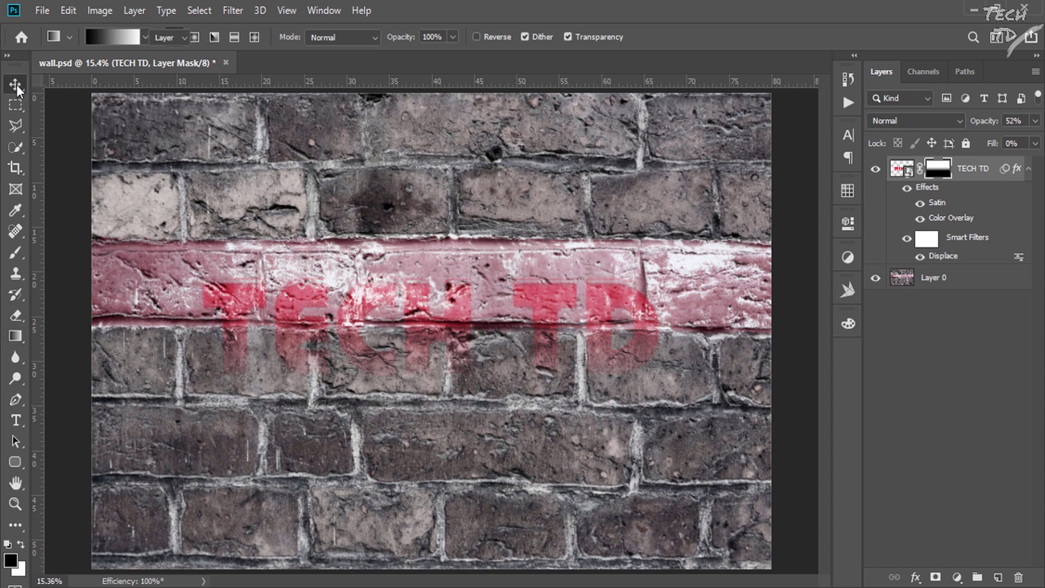
Target the TECH TD layer mask with a soft brush at about 15% opacity.
{"action": "left_click", "coordinate": [1009, 446]}
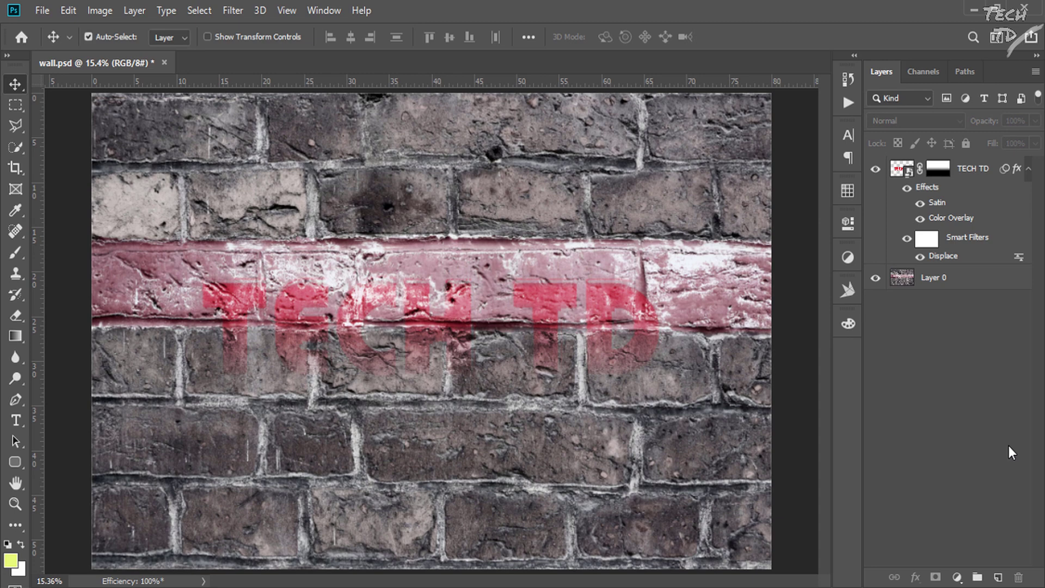
{"action": "key", "text": "ctrl+plus"}
{"action": "key", "text": "ctrl+plus"}
{"action": "key", "text": "ctrl+plus"}
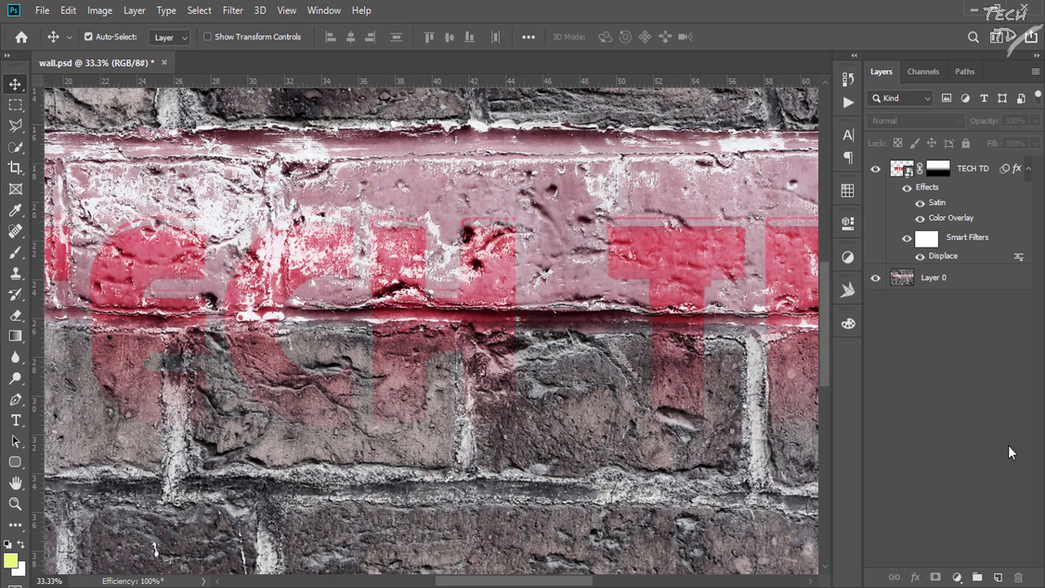
{"action": "left_click", "coordinate": [936, 172]}
{"action": "key", "text": "b"}
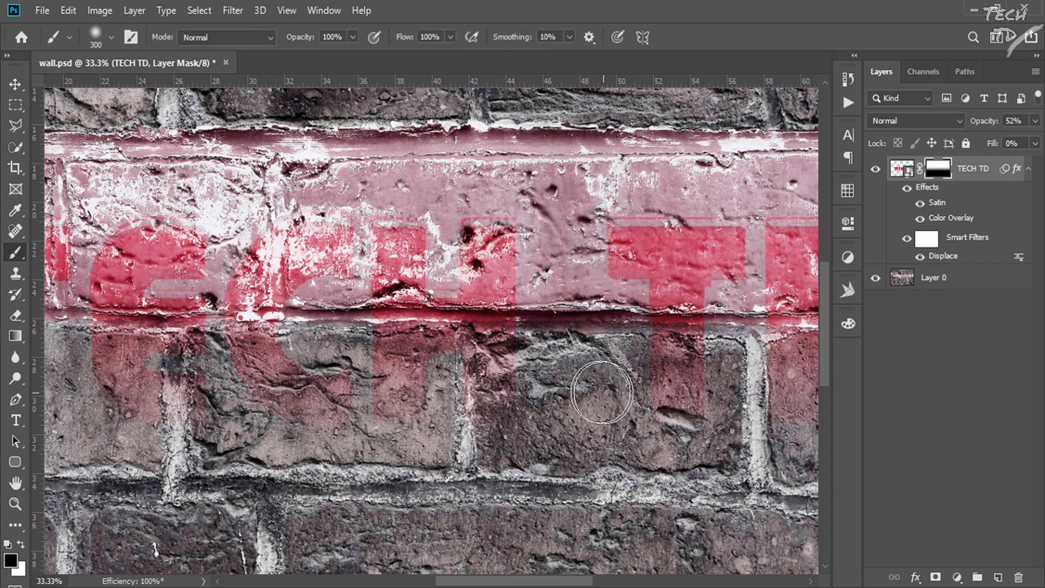
{"action": "left_click", "coordinate": [353, 37]}
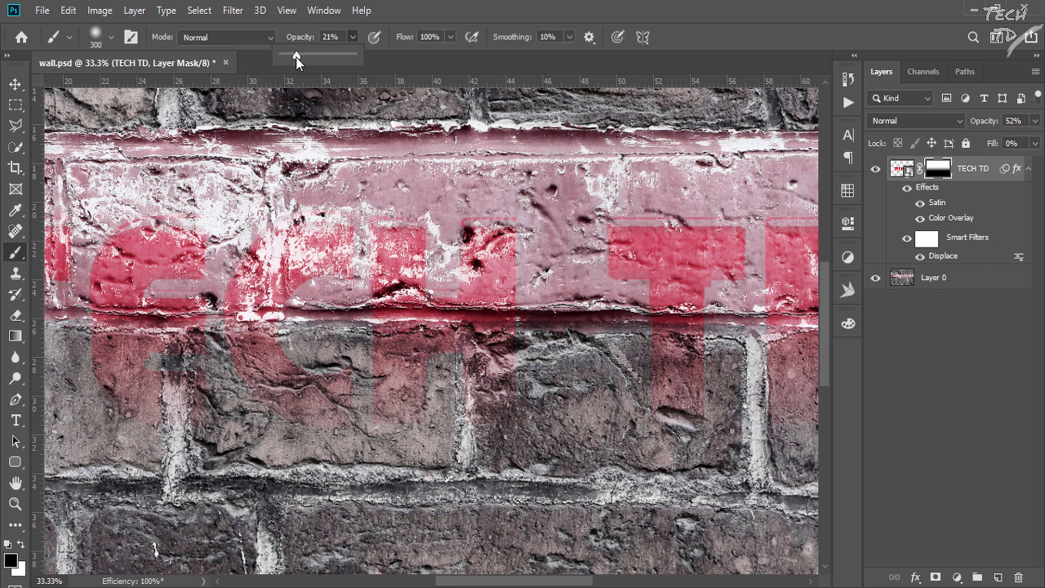
{"action": "left_click_drag", "start_coordinate": [296, 56], "coordinate": [292, 55]}
{"action": "left_click", "coordinate": [112, 36]}
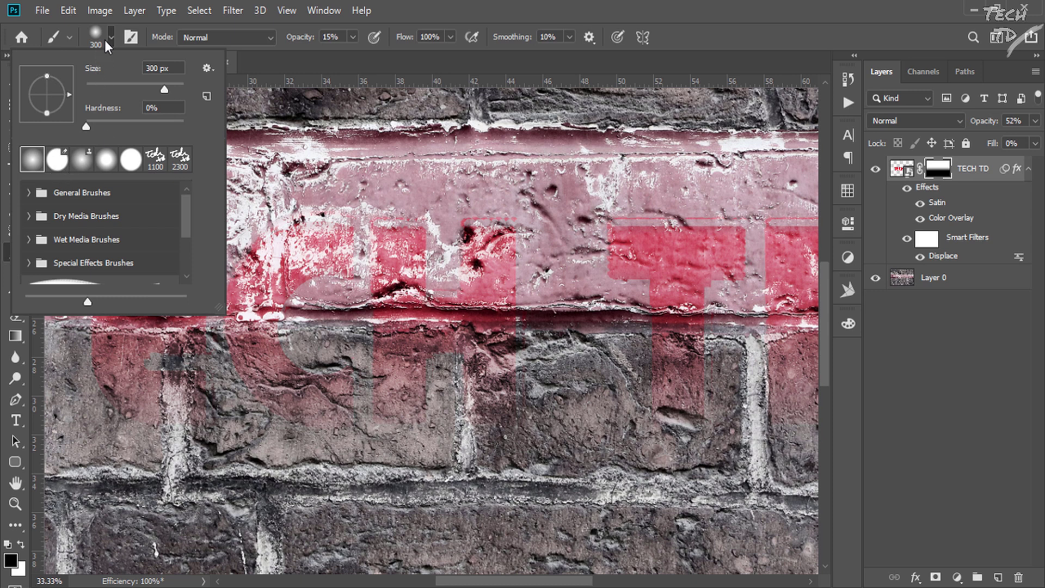
{"action": "left_click", "coordinate": [106, 40]}
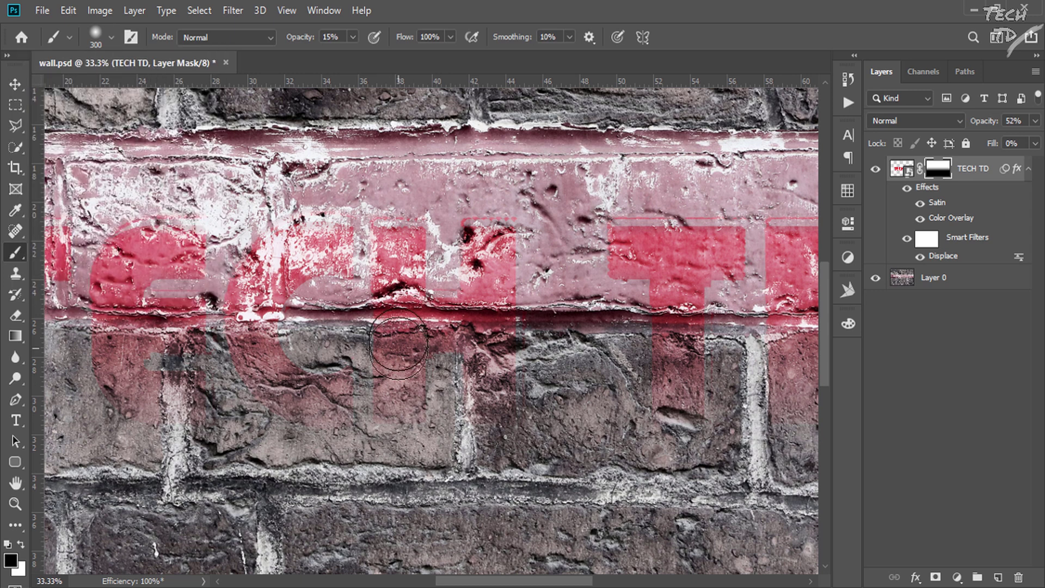
Paint over parts of the letters on the mask to wear them into the bricks.
{"action": "mouse_move", "coordinate": [402, 413]}
{"action": "left_mouse_down"}
{"action": "mouse_move", "coordinate": [413, 453]}
{"action": "mouse_move", "coordinate": [337, 342]}
{"action": "mouse_move", "coordinate": [458, 439]}
{"action": "left_mouse_up"}
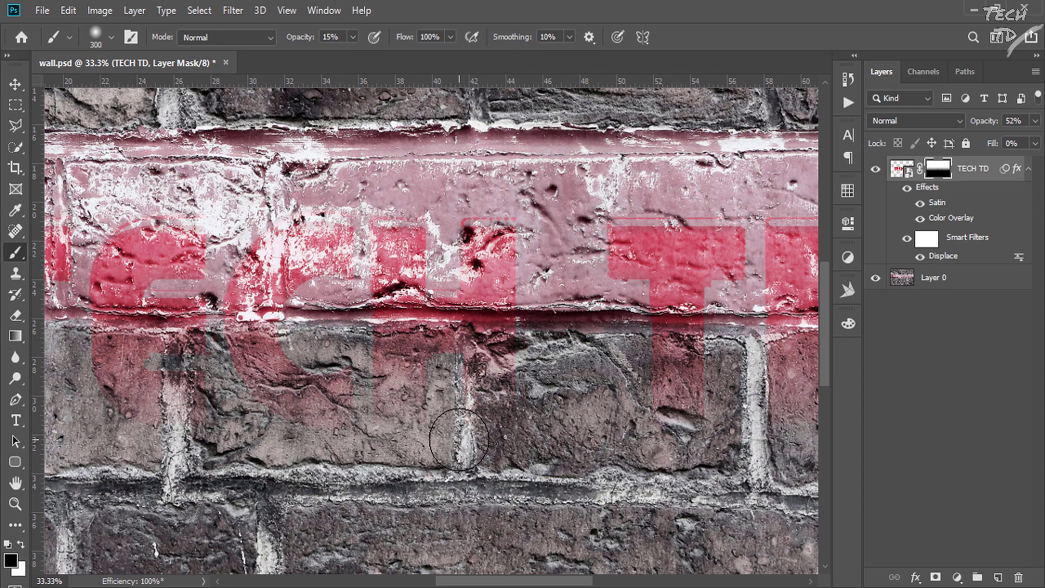
{"action": "scroll", "coordinate": [459, 440], "scroll_direction": "down", "scroll_amount": 2}
{"action": "scroll", "coordinate": [458, 439], "scroll_direction": "down", "scroll_amount": 2}
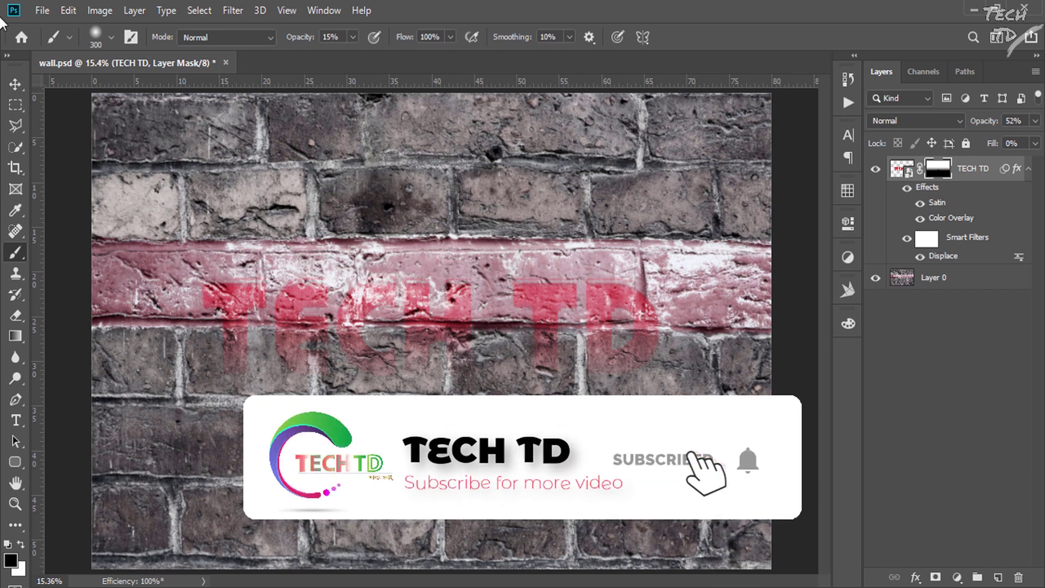
{"action": "left_click", "coordinate": [19, 87]}
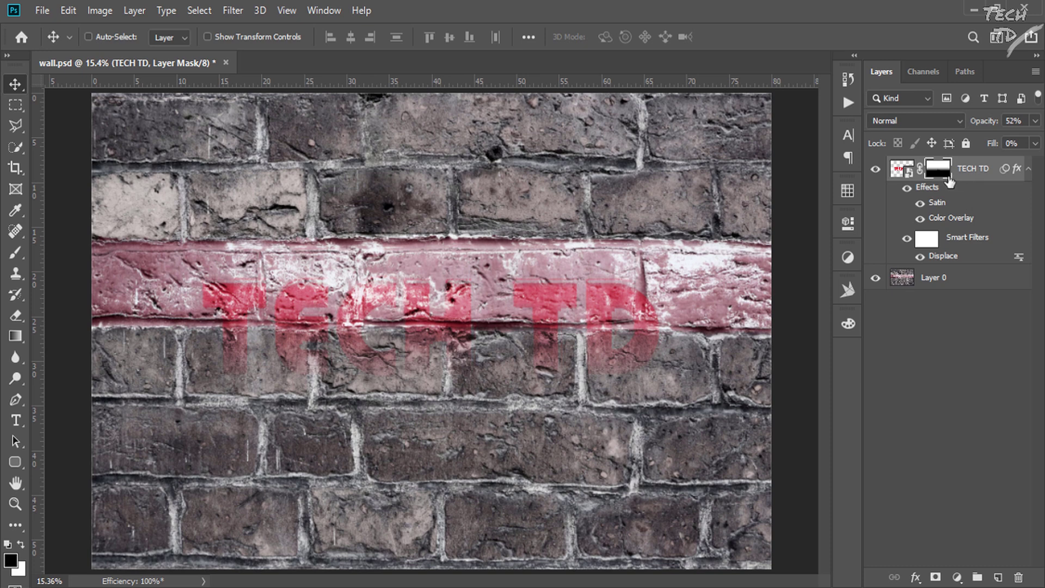
Open the TECH TD smart object and replace its text with WELCOME.
{"action": "double_click", "coordinate": [896, 171]}
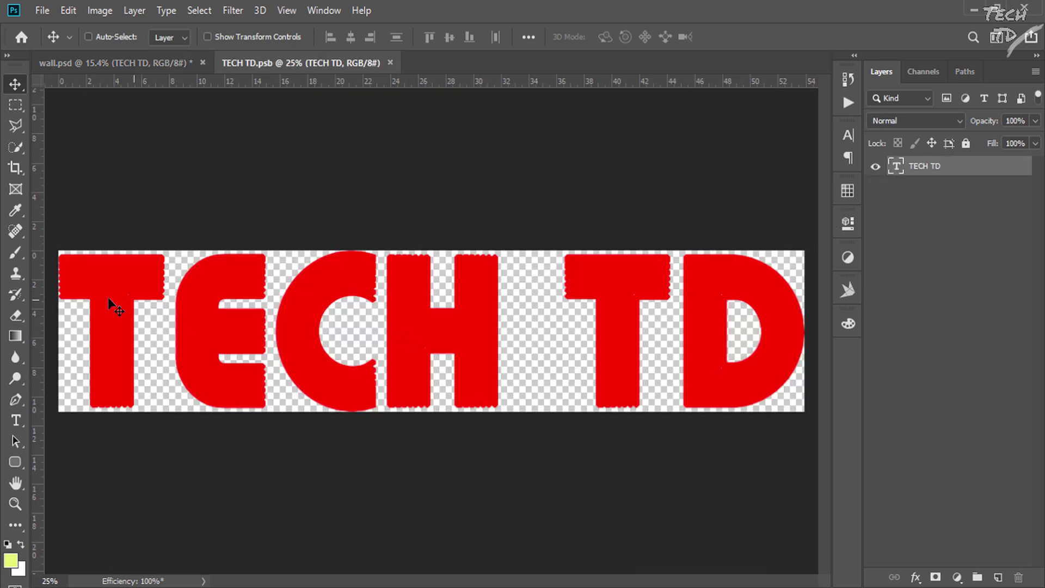
{"action": "left_click", "coordinate": [15, 420]}
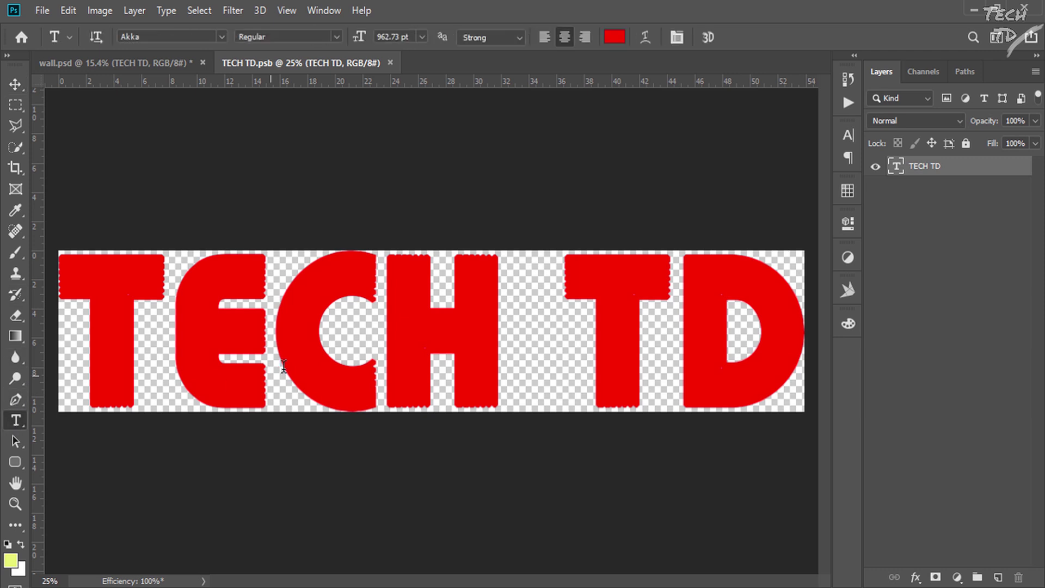
{"action": "double_click", "coordinate": [450, 344]}
{"action": "key", "text": "ctrl+a"}
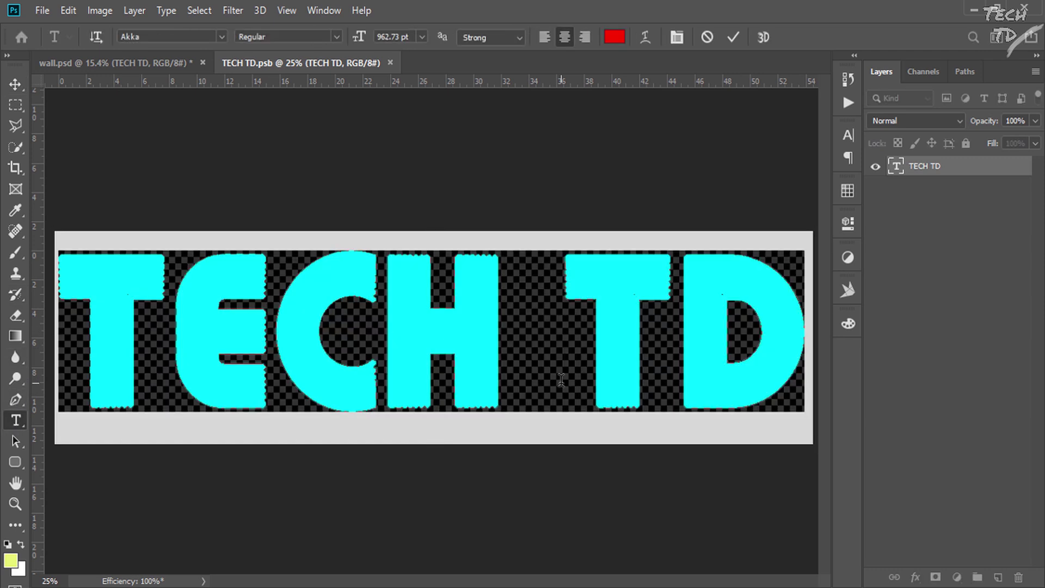
{"action": "type", "text": "WELC"}
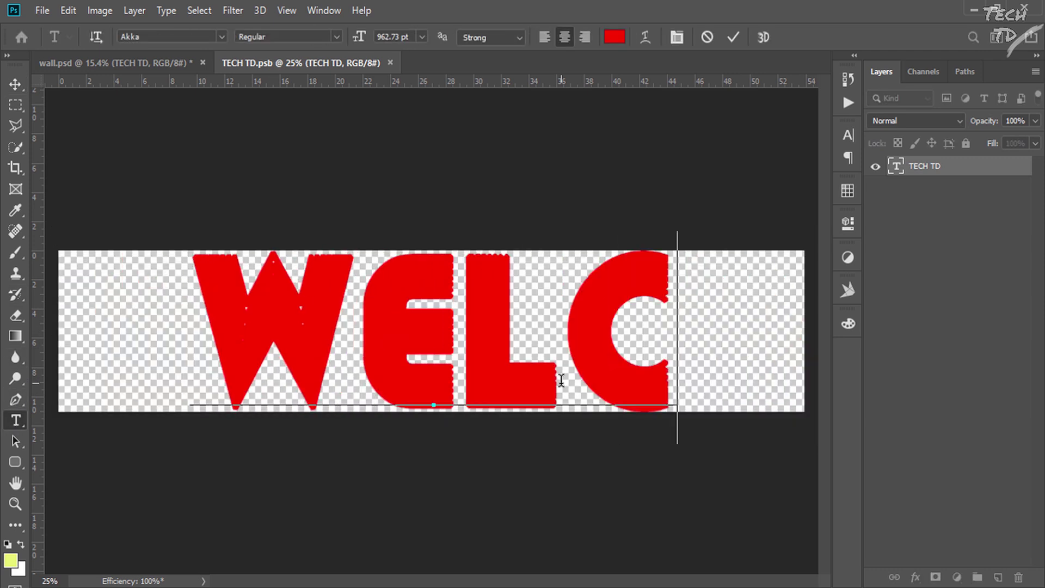
{"action": "type", "text": "OME"}
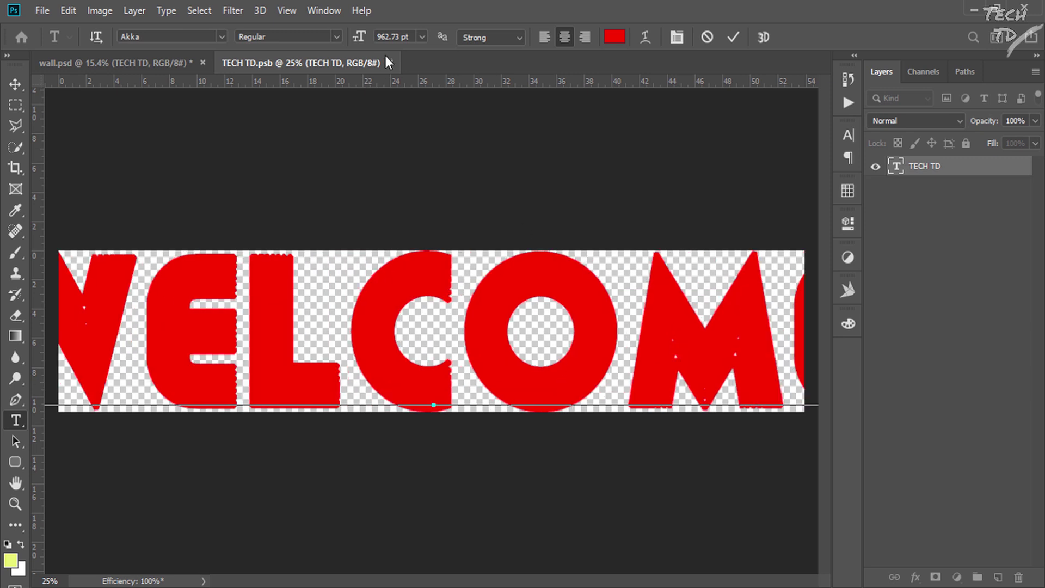
{"action": "left_click", "coordinate": [384, 37]}
{"action": "key", "text": "ctrl+Return"}
{"action": "key", "text": "v"}
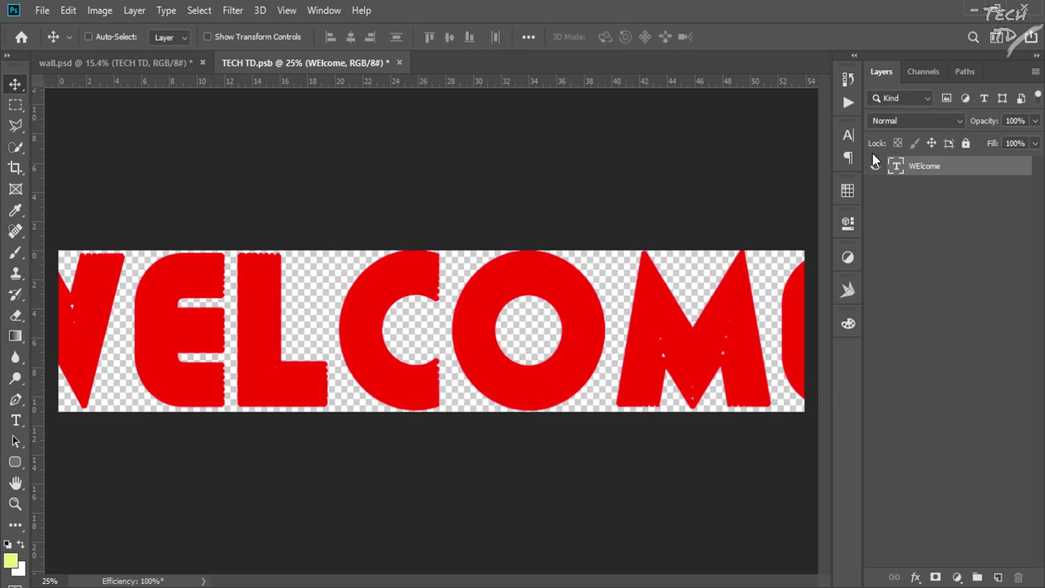
Set the WELCOME text to 800 pt, nudge it to centre, and save the smart object.
{"action": "left_click", "coordinate": [847, 136]}
{"action": "left_click", "coordinate": [707, 177]}
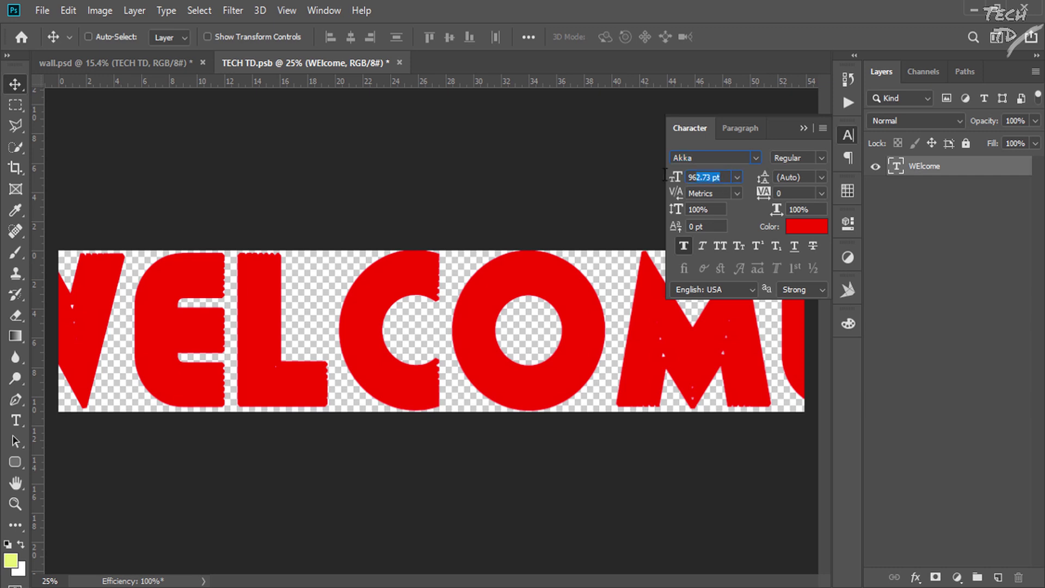
{"action": "type", "text": "800"}
{"action": "key", "text": "Return"}
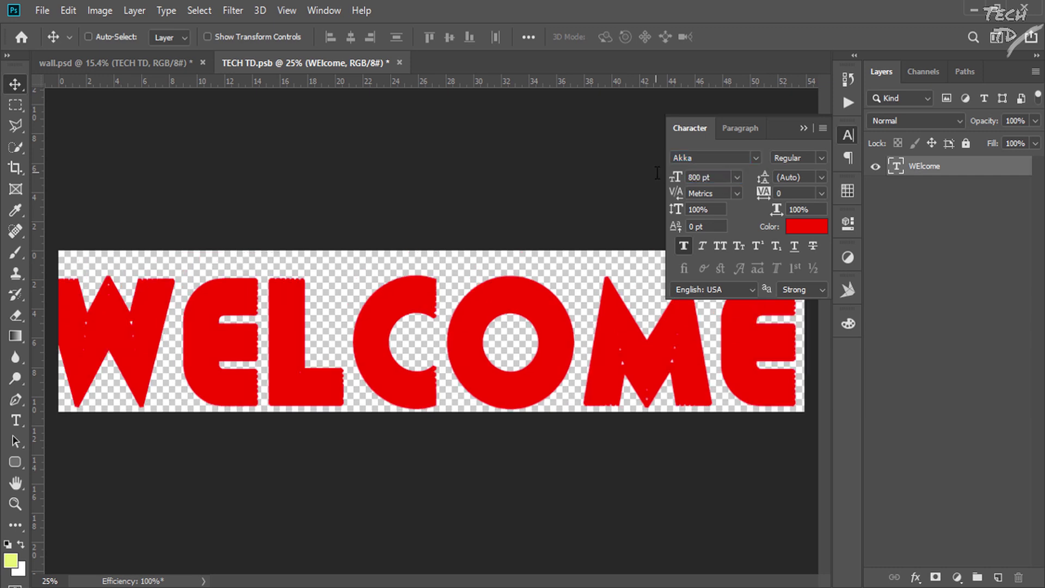
{"action": "left_click", "coordinate": [848, 136]}
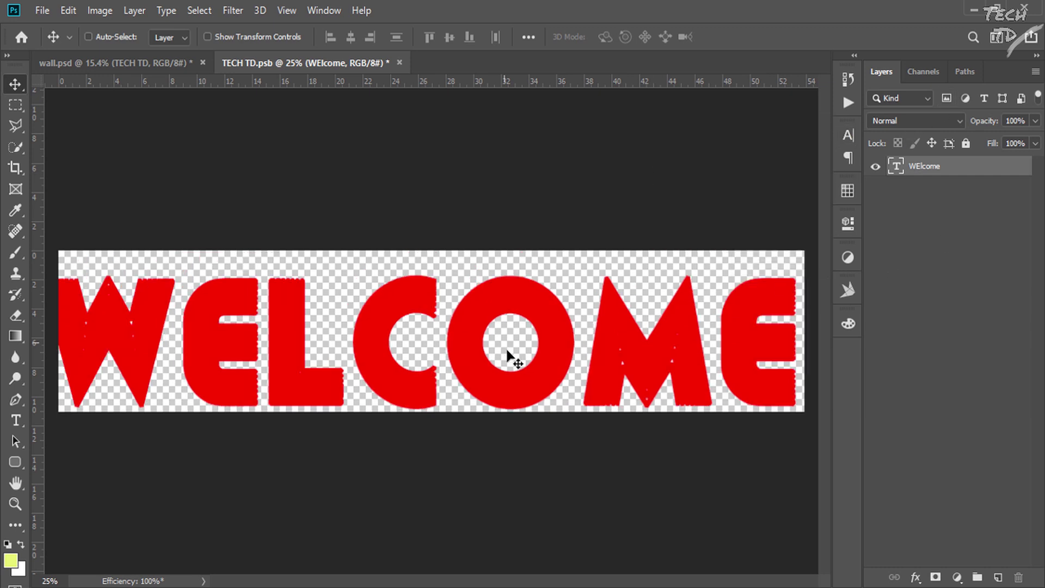
{"action": "left_click_drag", "start_coordinate": [511, 368], "coordinate": [519, 368]}
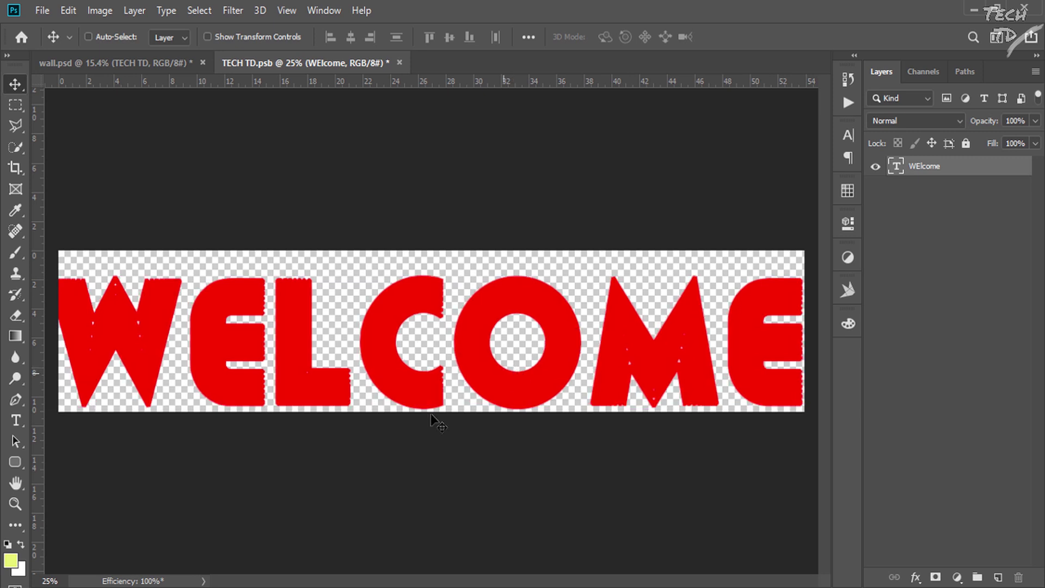
{"action": "key", "text": "ctrl+s"}
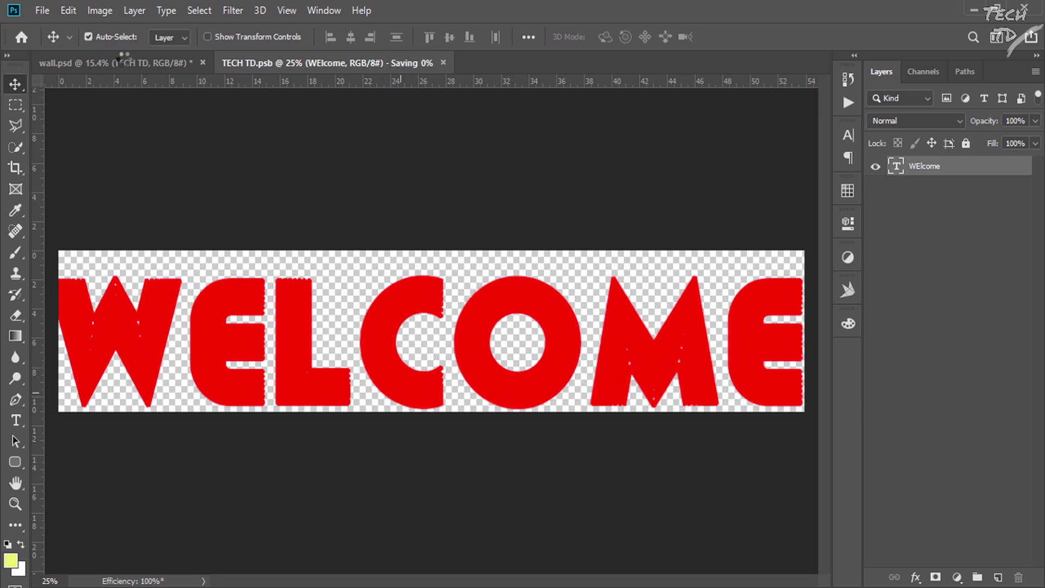
Return to wall.psd to see the brick wall updated with the WELCOME text.
{"action": "left_click", "coordinate": [120, 61]}
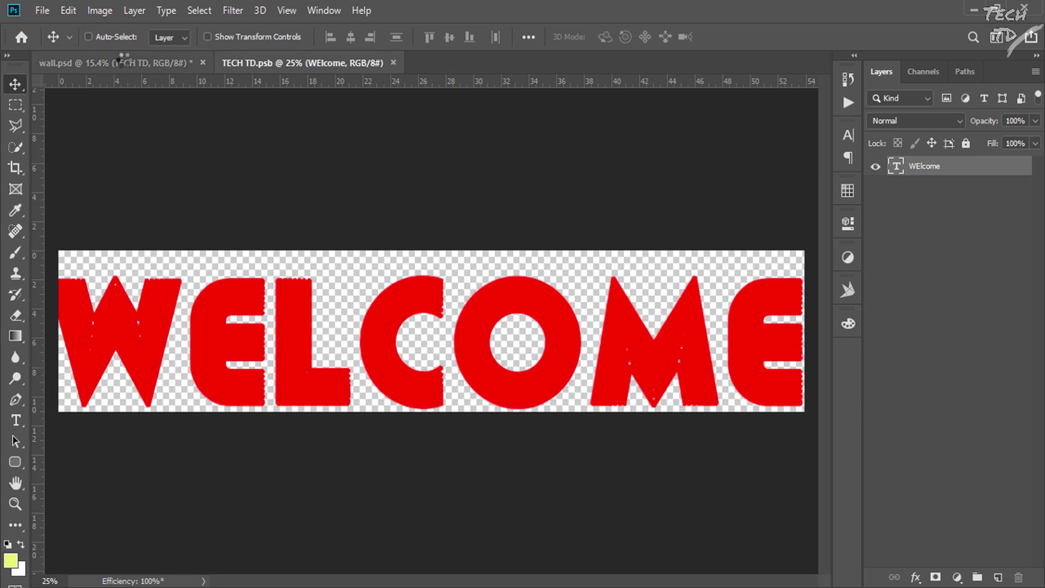